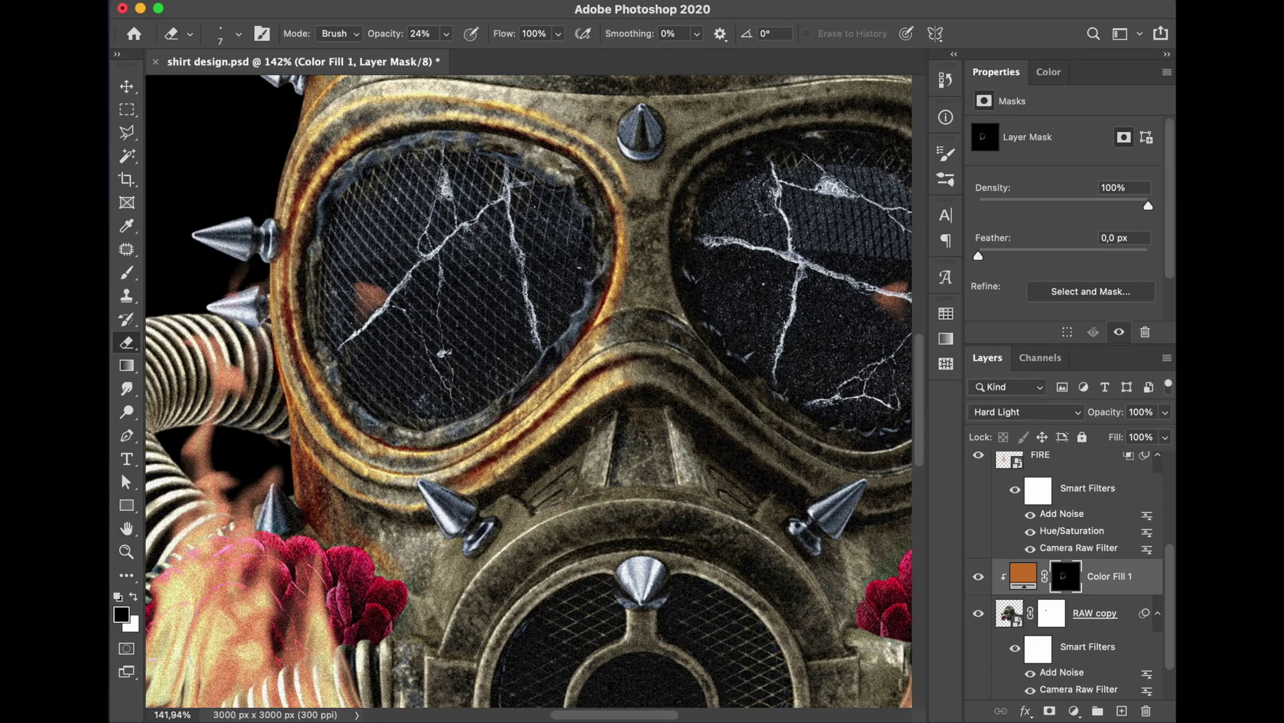
# Step: With the eraser at size 10 and 45% opacity, reveal the orange glow along the upper left hose on the Color Fill 1 mask
pyautogui.scroll(4, 344, 407)
pyautogui.press(']')
pyautogui.press(']')
pyautogui.scroll(6, 592, 379)
pyautogui.press(']')
pyautogui.press('4')
pyautogui.press('5')
pyautogui.moveTo(543, 386)
pyautogui.mouseDown()
pyautogui.moveTo(472, 307)
pyautogui.moveTo(446, 306)
pyautogui.mouseUp()
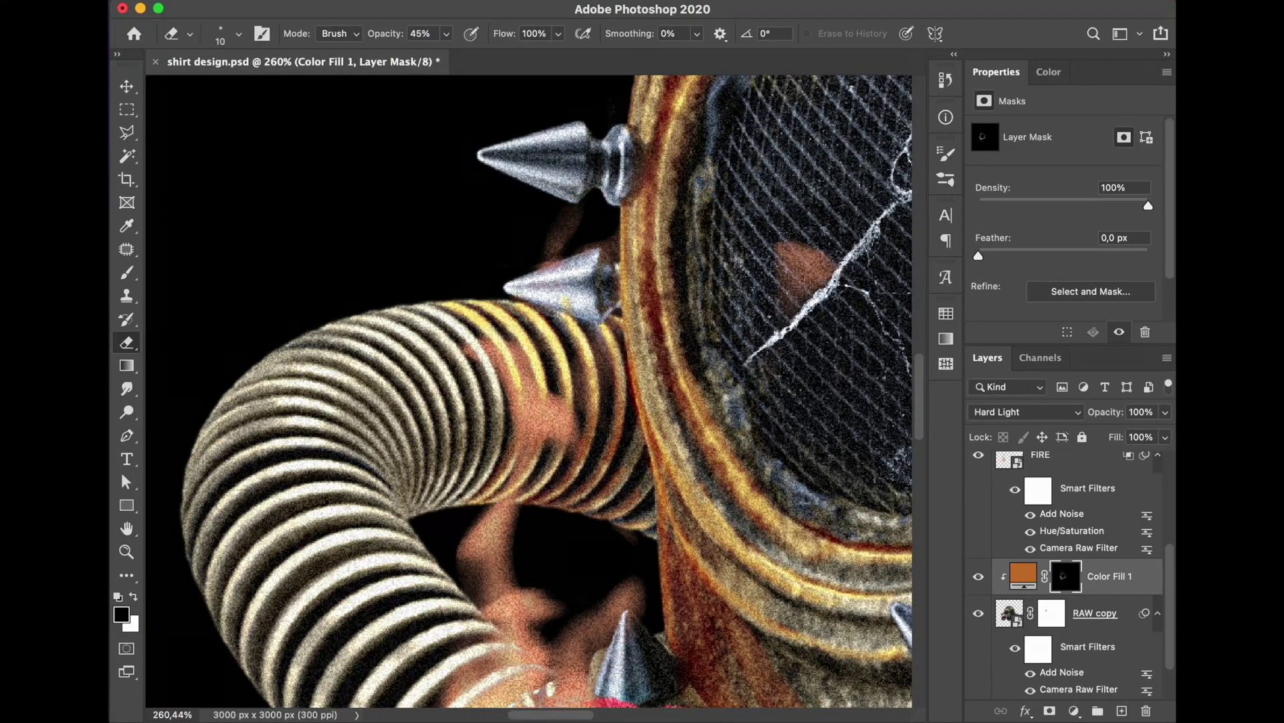
pyautogui.moveTo(422, 366)
pyautogui.mouseDown()
pyautogui.moveTo(348, 361)
pyautogui.moveTo(281, 408)
pyautogui.moveTo(227, 604)
pyautogui.mouseUp()
# Step: Continue revealing the orange glow down the ribs of the left hose and around its lower loop
pyautogui.scroll(-5, 227, 604)
pyautogui.scroll(4, 555, 409)
pyautogui.moveTo(460, 405); pyautogui.dragTo(438, 374)
pyautogui.moveTo(460, 236); pyautogui.dragTo(487, 208)
pyautogui.scroll(-4, 473, 224)
pyautogui.scroll(5, 478, 393)
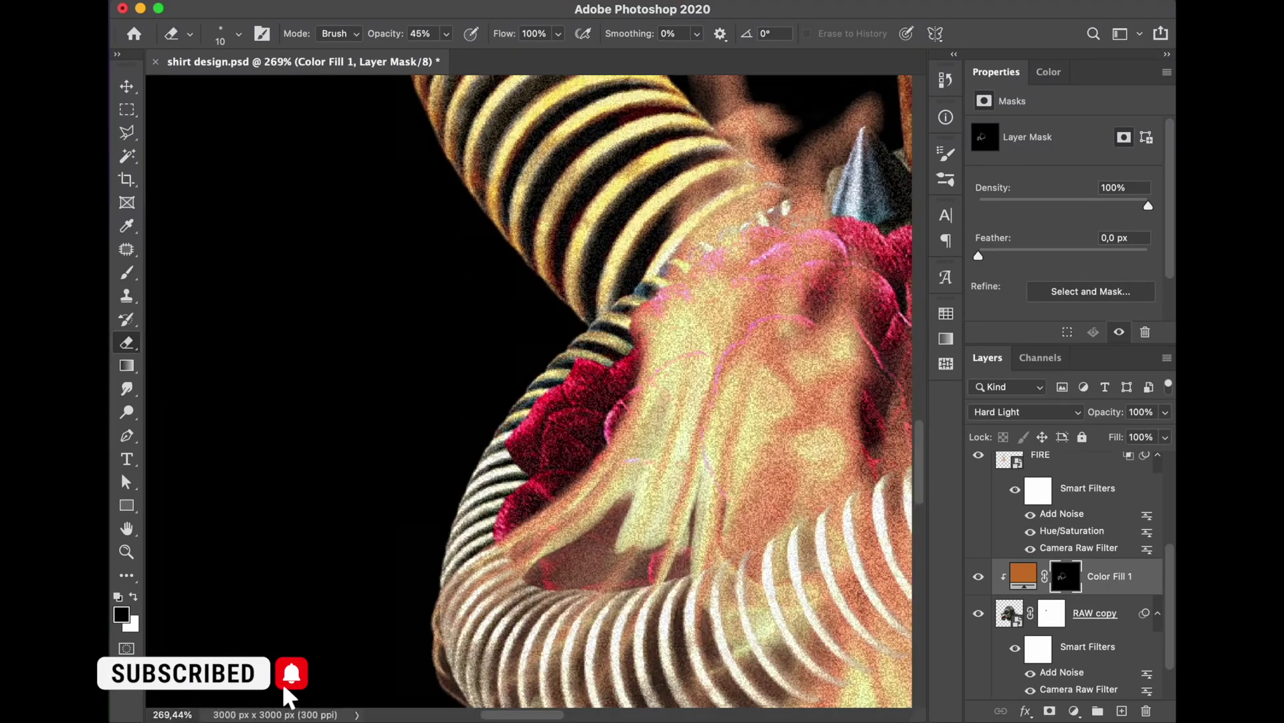
pyautogui.scroll(-5, 505, 305)
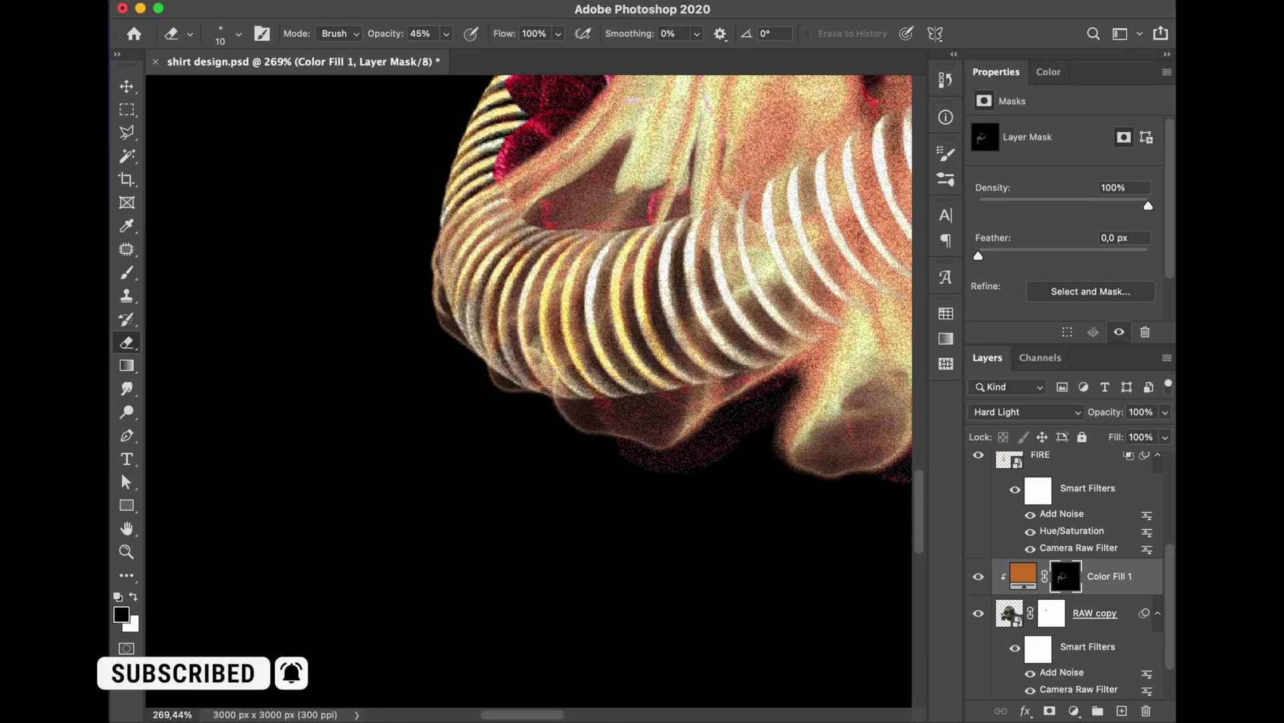
pyautogui.scroll(-2, 801, 294)
pyautogui.scroll(2, 522, 374)
pyautogui.scroll(-2, 523, 373)
pyautogui.hscroll(5, 523, 334)
pyautogui.moveTo(472, 162)
pyautogui.mouseDown()
pyautogui.moveTo(493, 247)
pyautogui.moveTo(513, 227)
pyautogui.mouseUp()
# Step: Reveal thin glow edges on the nose plates, the round filter's left rims and its lower-left spike, undoing the last stroke
pyautogui.hscroll(8, 639, 124)
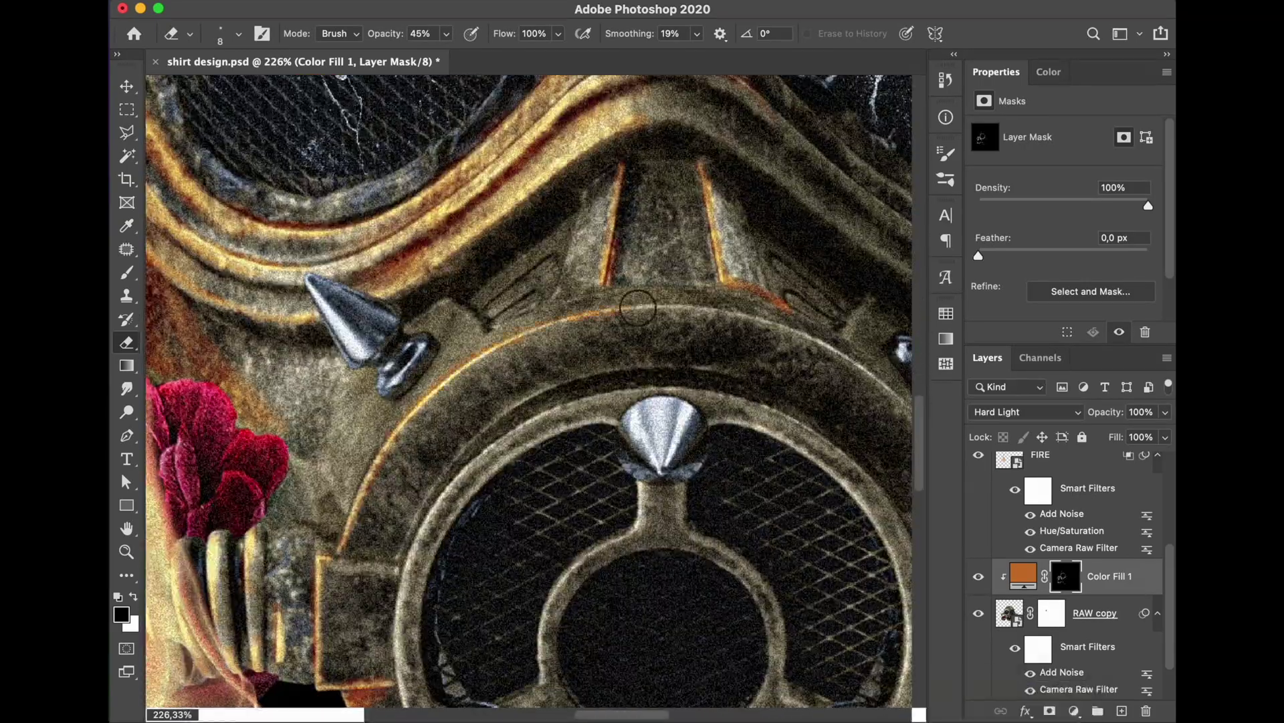
pyautogui.press(']')
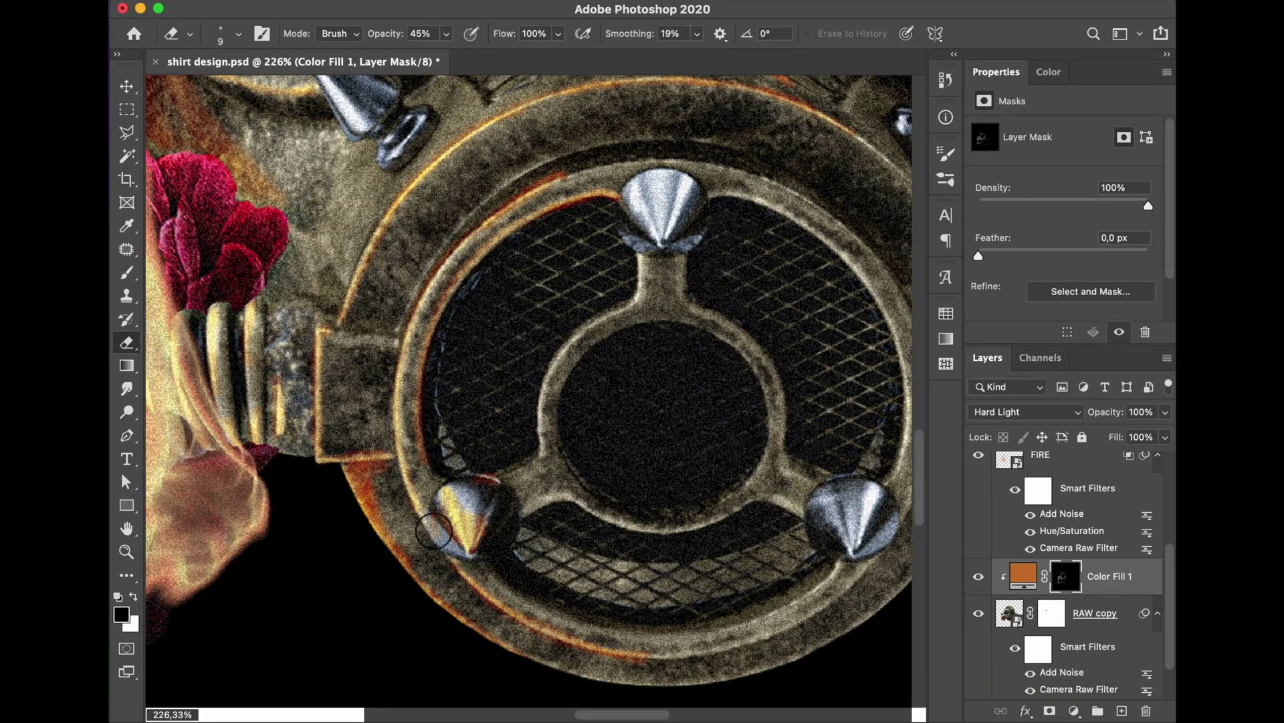
pyautogui.press(']')
pyautogui.press('super+z')
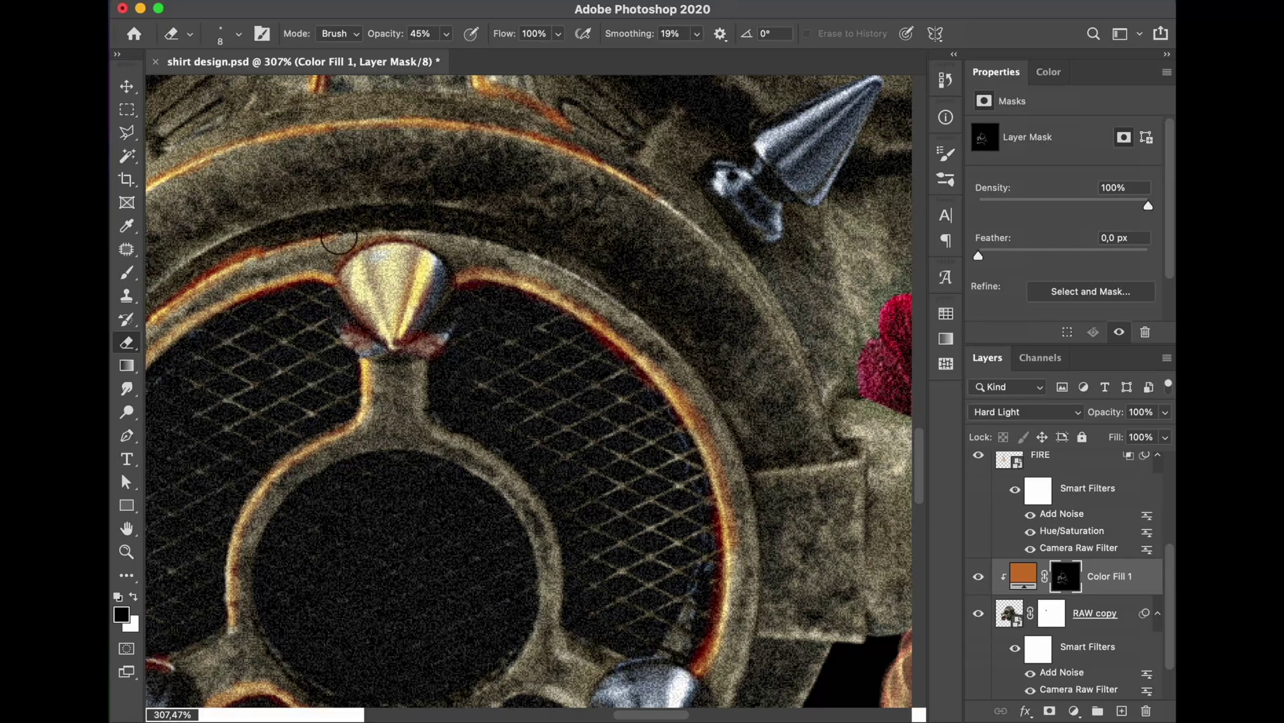
# Step: Reveal the orange glow on the filter's right-hand rims, its spikes and the right hose connector, varying the eraser size between 10 and 20
pyautogui.press(']')
pyautogui.press(']')
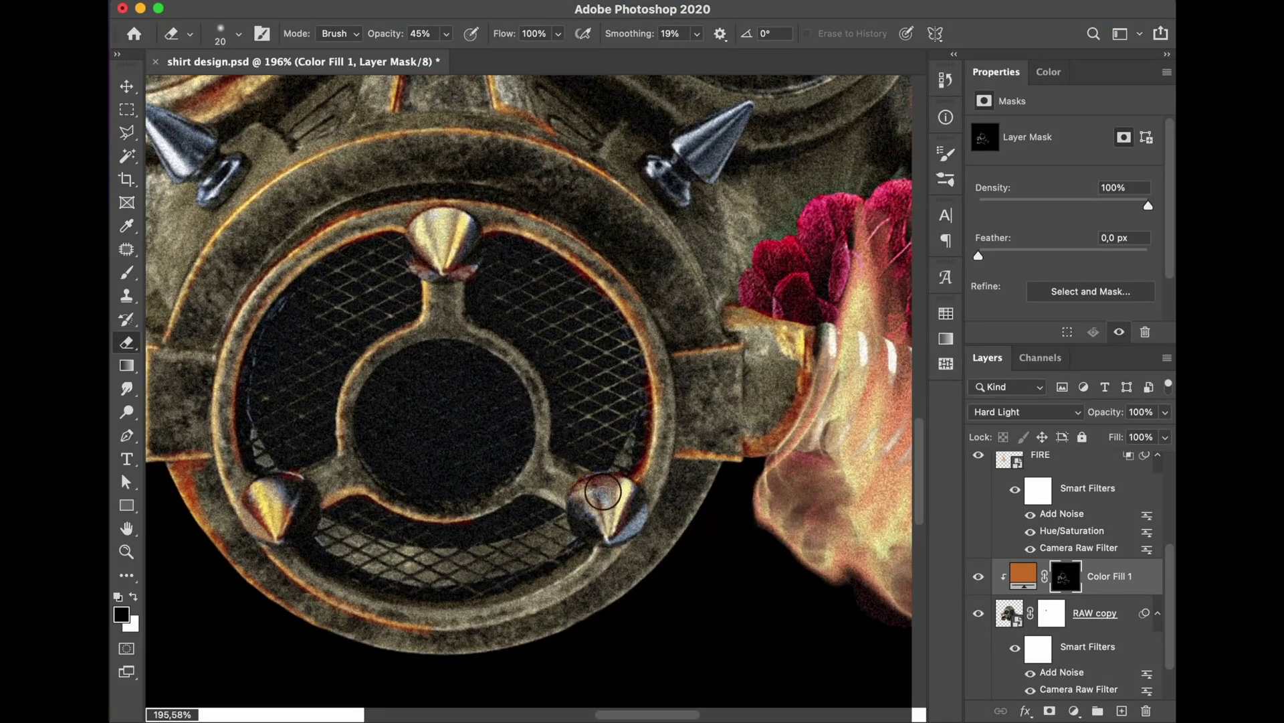
pyautogui.press('[')
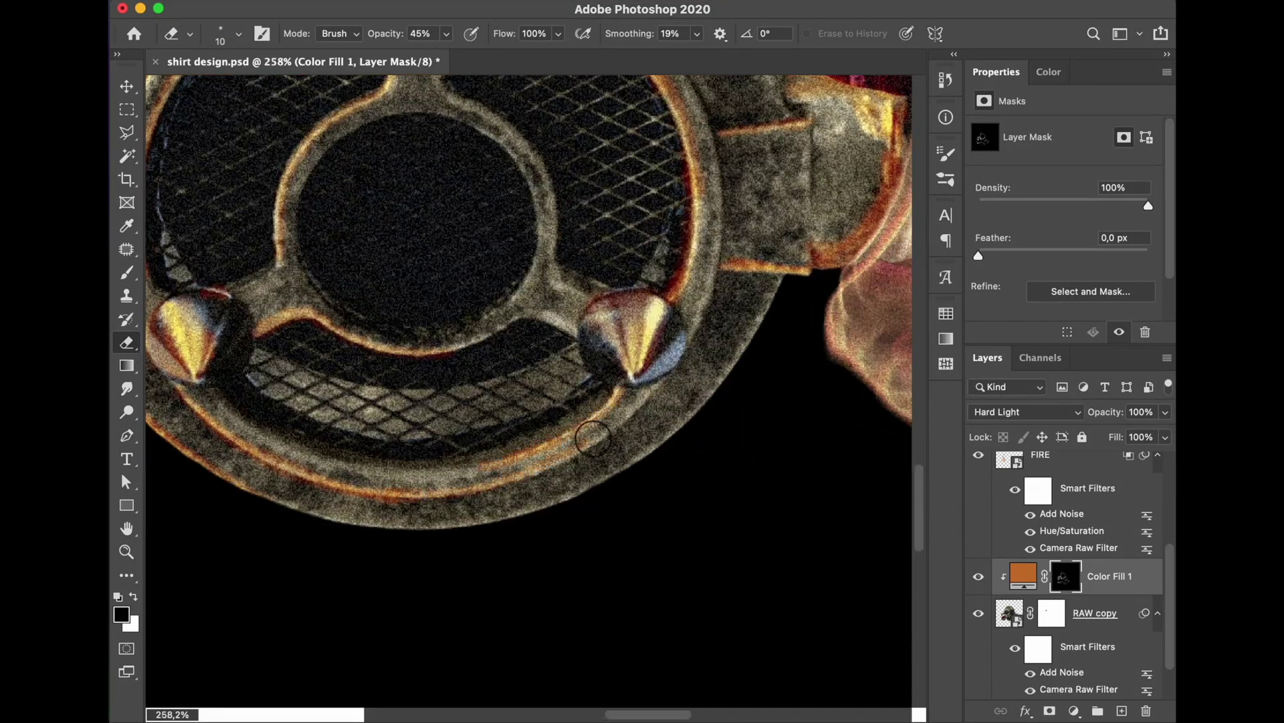
pyautogui.press(']')
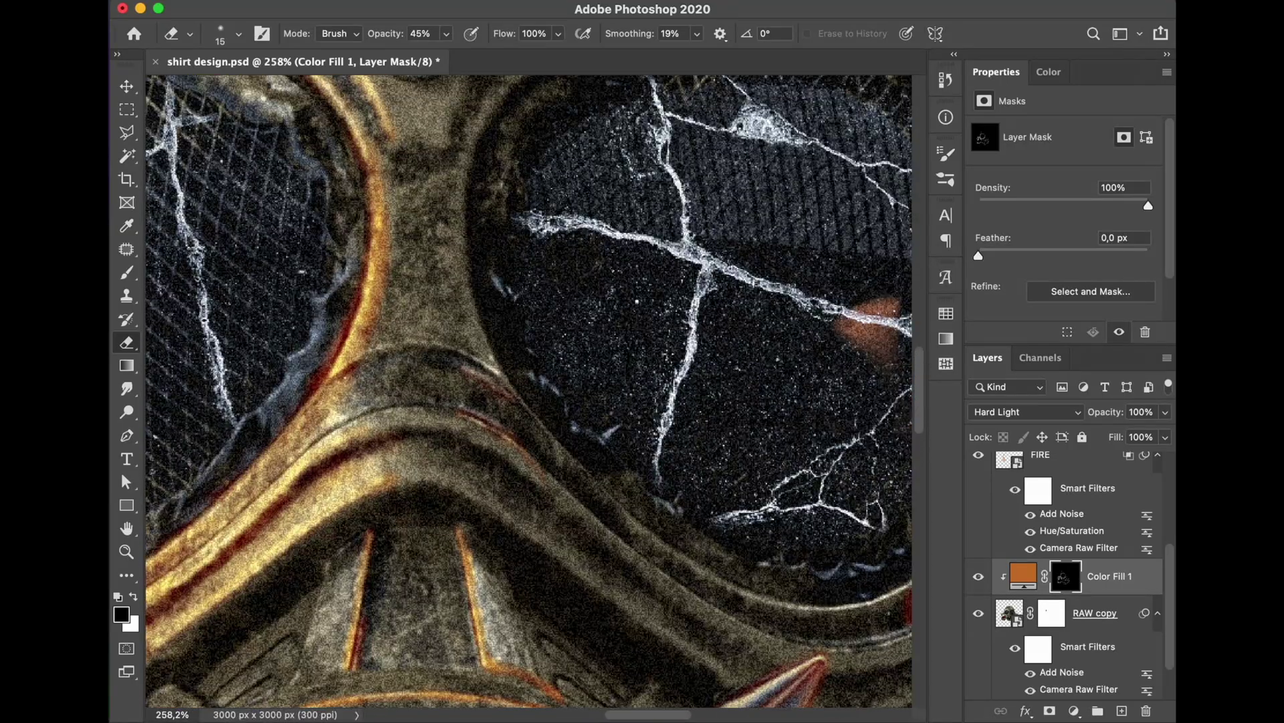
# Step: Add a softer glow to the nose bridge and its side plates with the eraser at size 20 and 25% opacity
pyautogui.press(']')
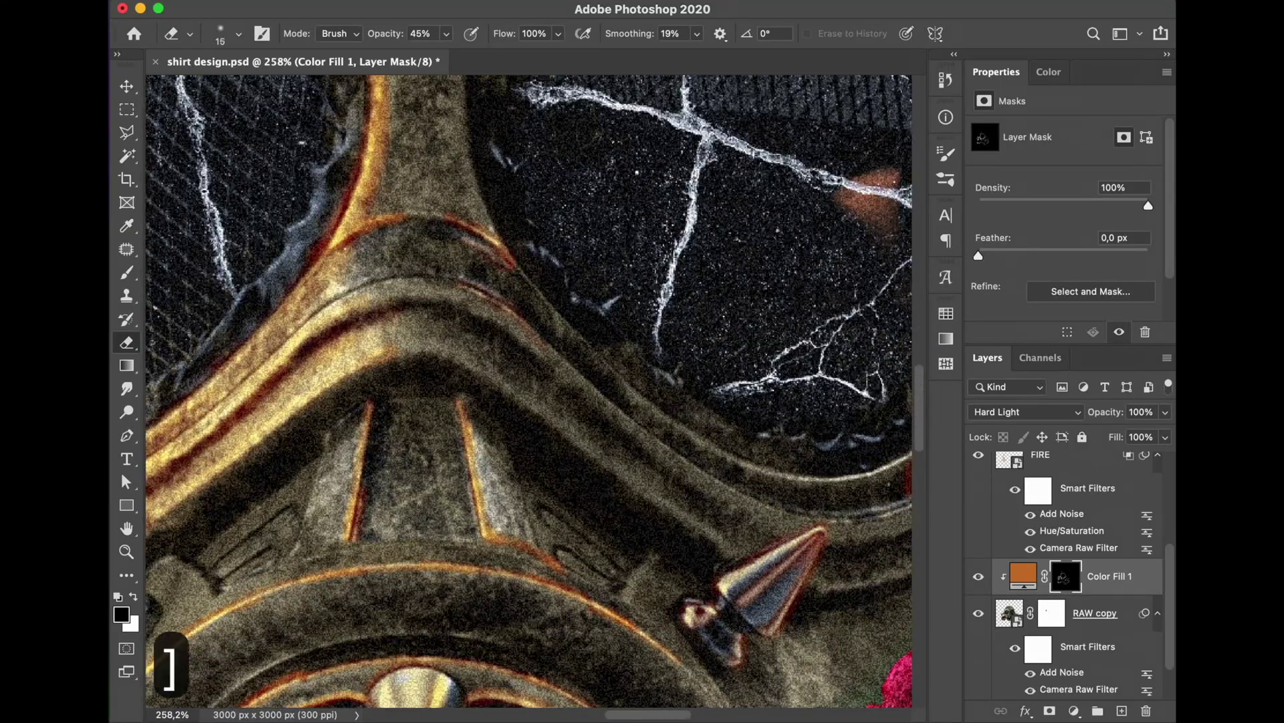
pyautogui.press('2')
pyautogui.press('5')
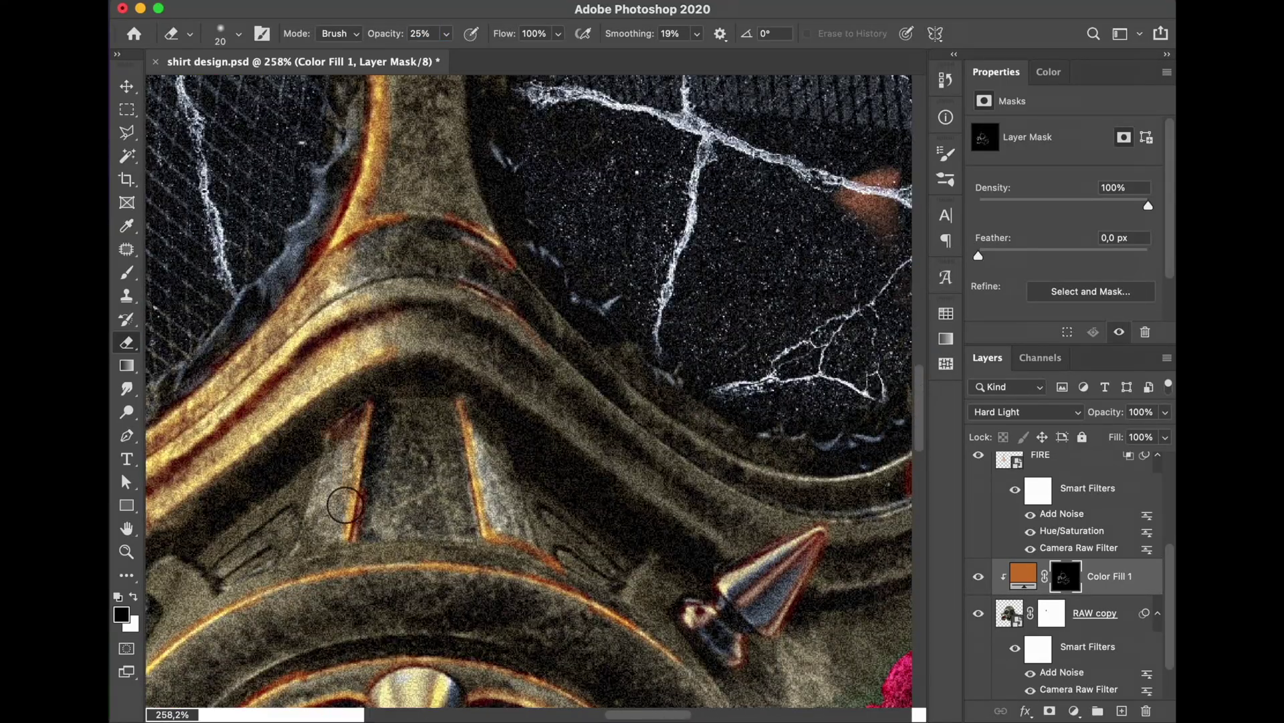
# Step: Reveal the glow along the forehead band and the helmet's left edge with the eraser at size 15 and 40% opacity
pyautogui.scroll(-5, 503, 536)
pyautogui.hscroll(-7, 504, 536)
pyautogui.press('[')
pyautogui.press('[')
pyautogui.press(']')
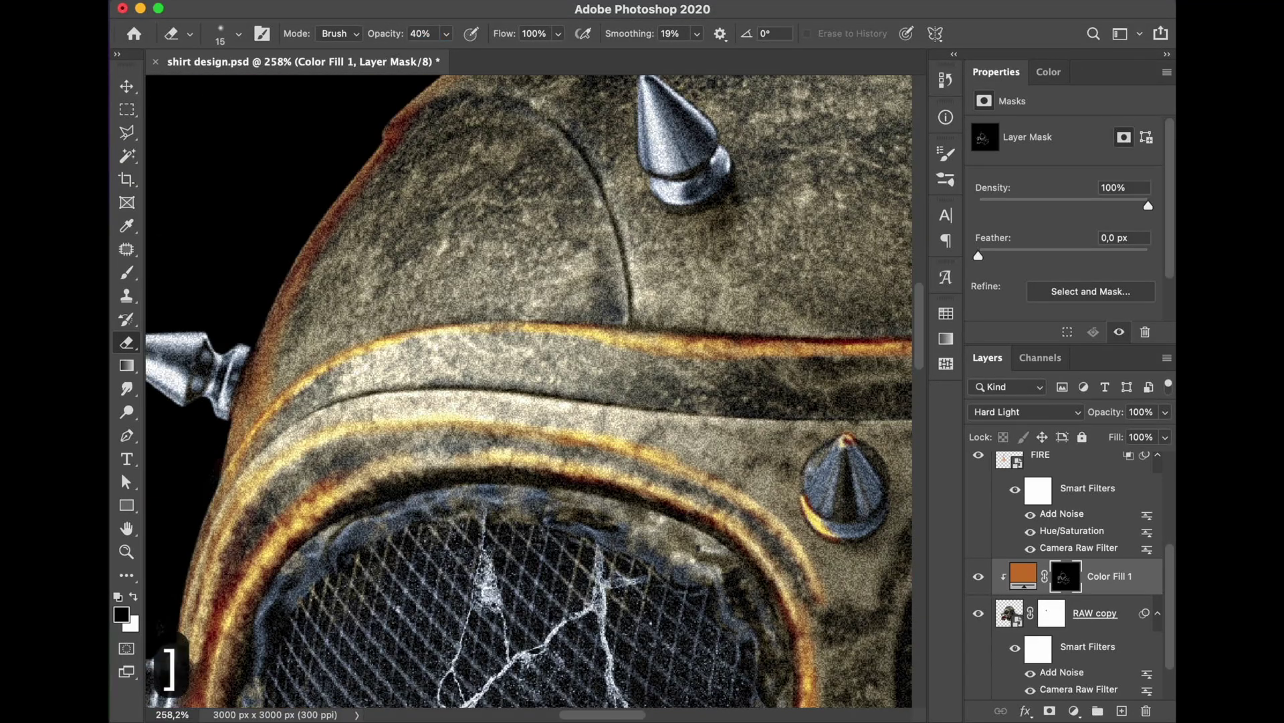
# Step: Blend a broad, faint glow over the mask's left side with the eraser at size 30 and 24% opacity
pyautogui.press('2')
pyautogui.press('4')
pyautogui.press(']')
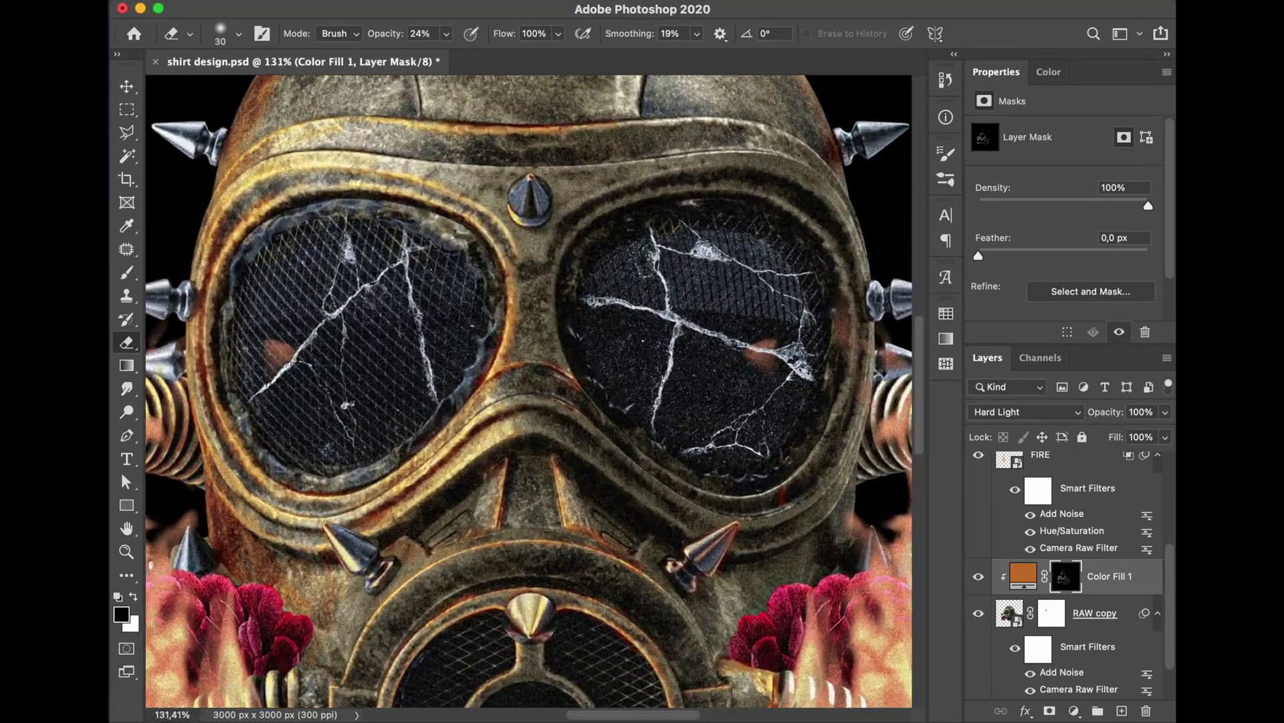
# Step: Reduce the eraser size, set its opacity to 33% and reveal glow edges around the right lens and forehead band
pyautogui.press('[')
pyautogui.press('[')
pyautogui.press('[')
pyautogui.press('[')
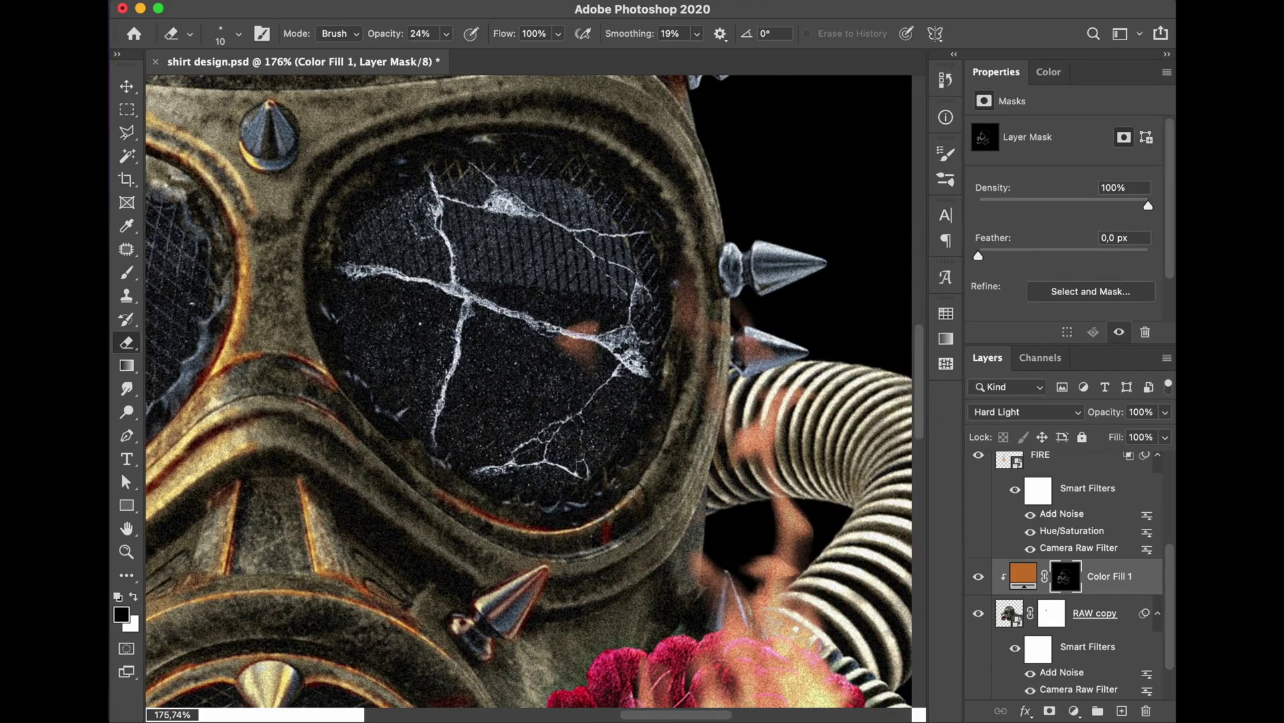
pyautogui.scroll(5, 392, 271)
pyautogui.press('3')
pyautogui.press('3')
pyautogui.press('[')
# Step: With the eraser at size 10 and 37% opacity, reveal the glow on the mask's right outer edge and side spikes
pyautogui.scroll(-5, 683, 402)
pyautogui.press('[')
pyautogui.press('[')
pyautogui.press('3')
pyautogui.press('7')
pyautogui.moveTo(724, 349); pyautogui.dragTo(696, 476)
pyautogui.scroll(4, 697, 476)
pyautogui.moveTo(754, 394); pyautogui.dragTo(761, 367)
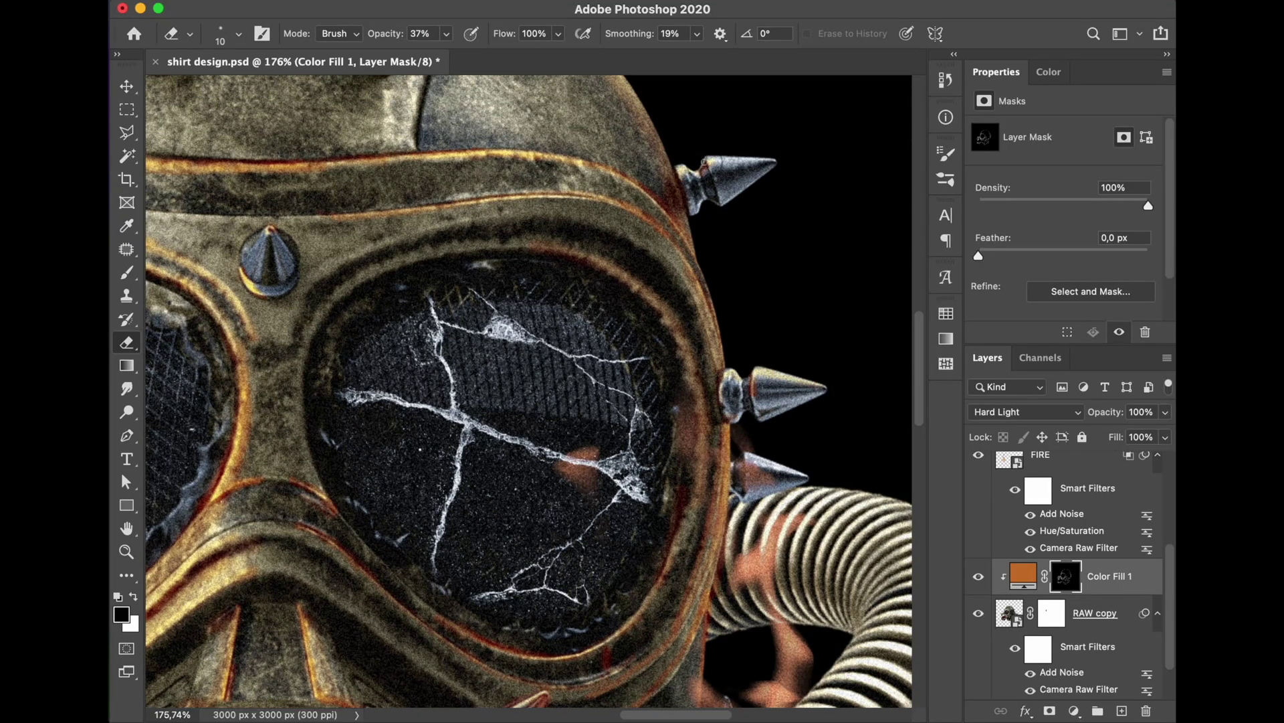
# Step: Reveal the orange glow along the ribs of the right hose's lower loop behind the flames
pyautogui.scroll(-5, 752, 462)
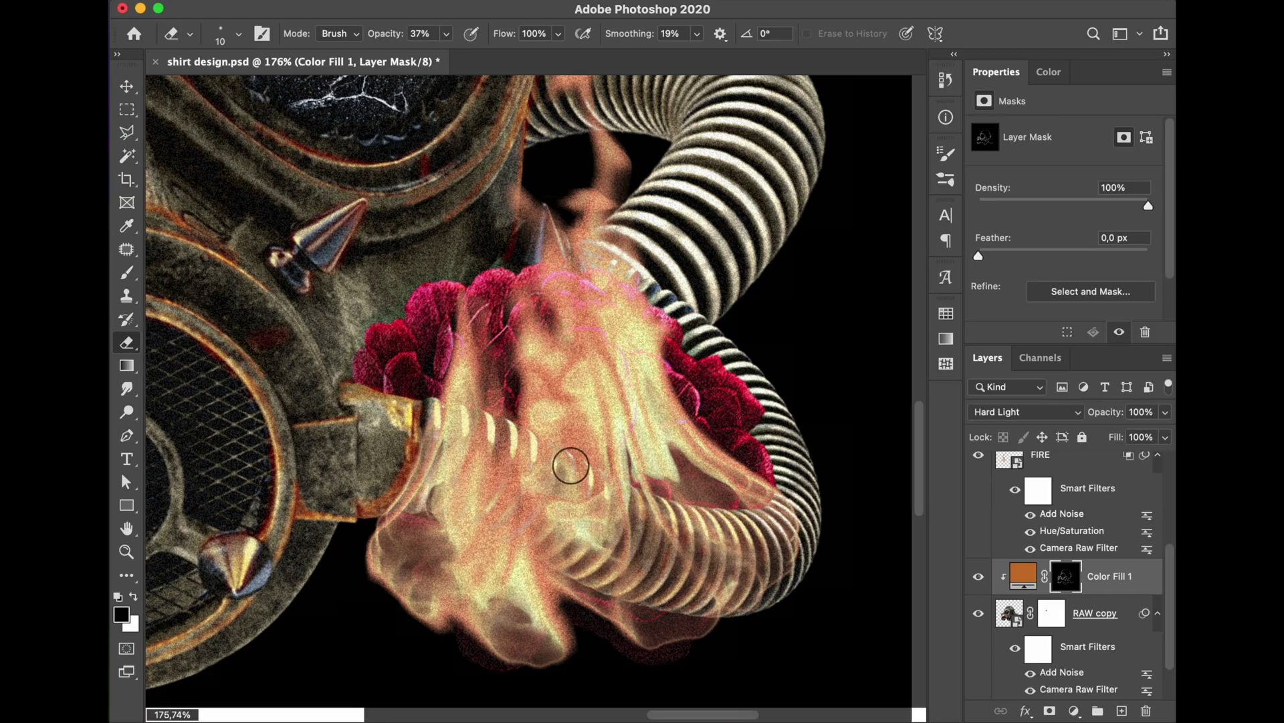
pyautogui.scroll(3, 586, 457)
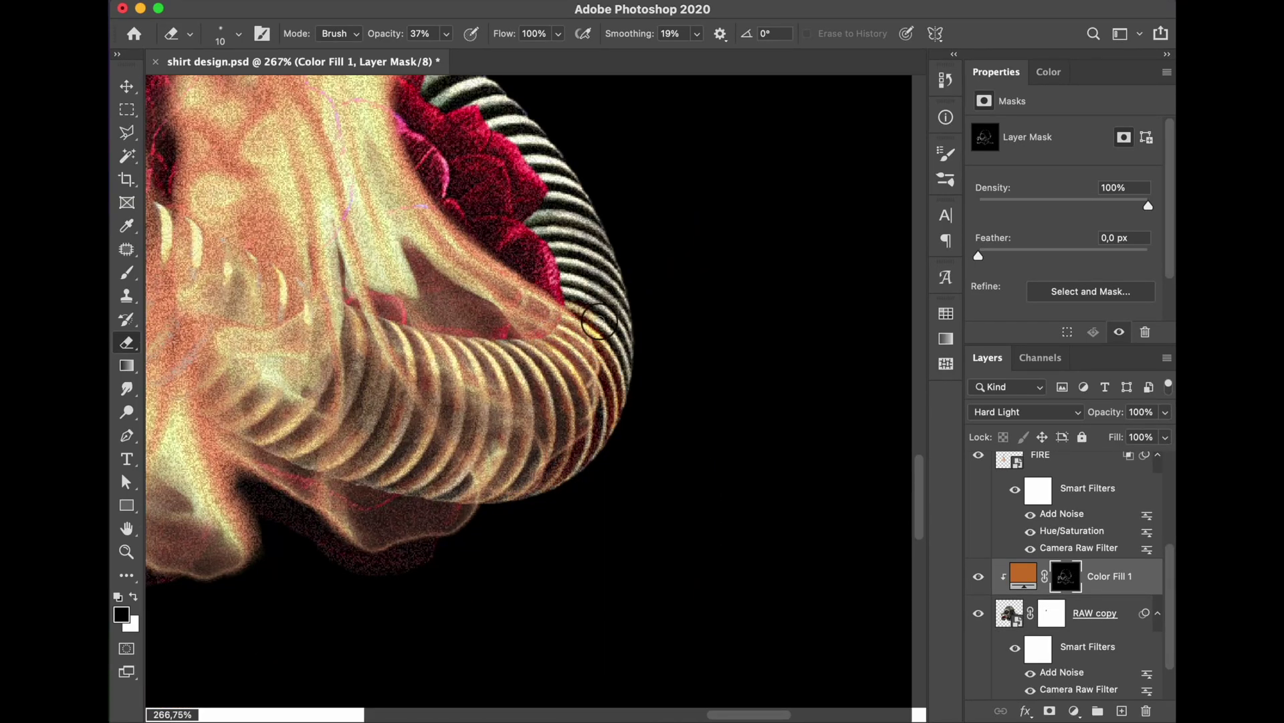
pyautogui.scroll(5, 548, 258)
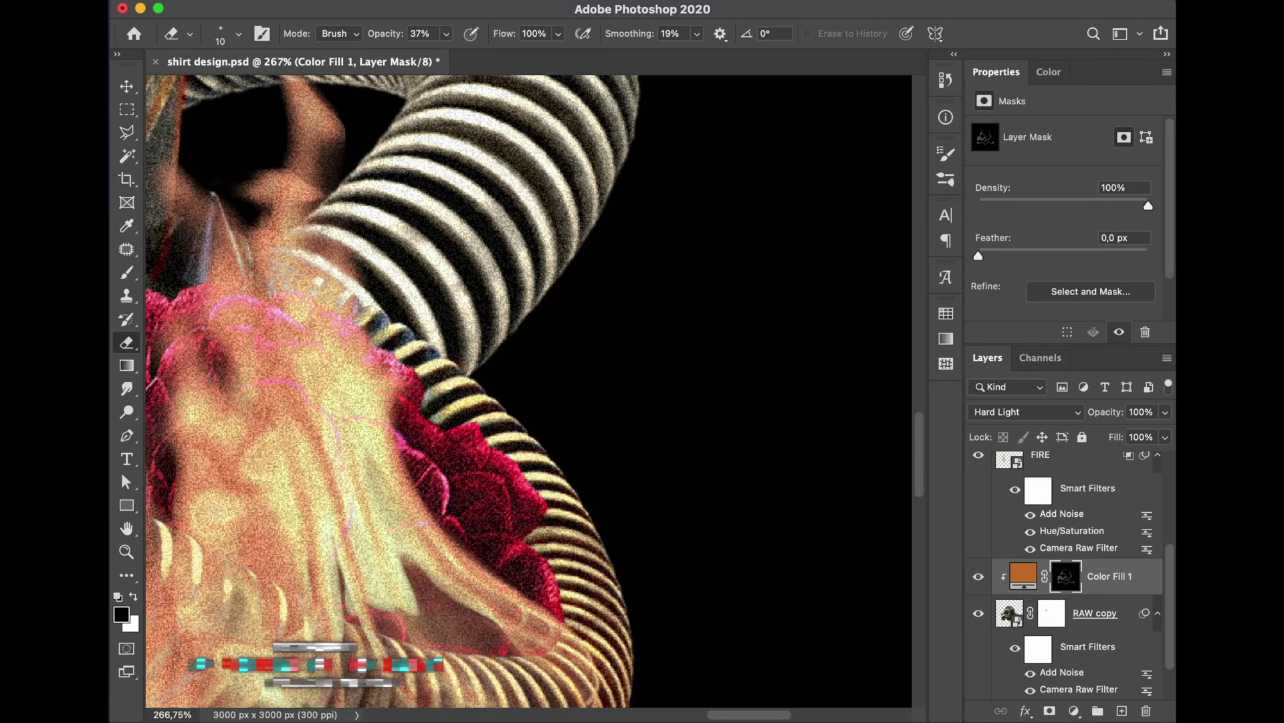
pyautogui.scroll(-8, 516, 321)
pyautogui.hscroll(-4, 515, 321)
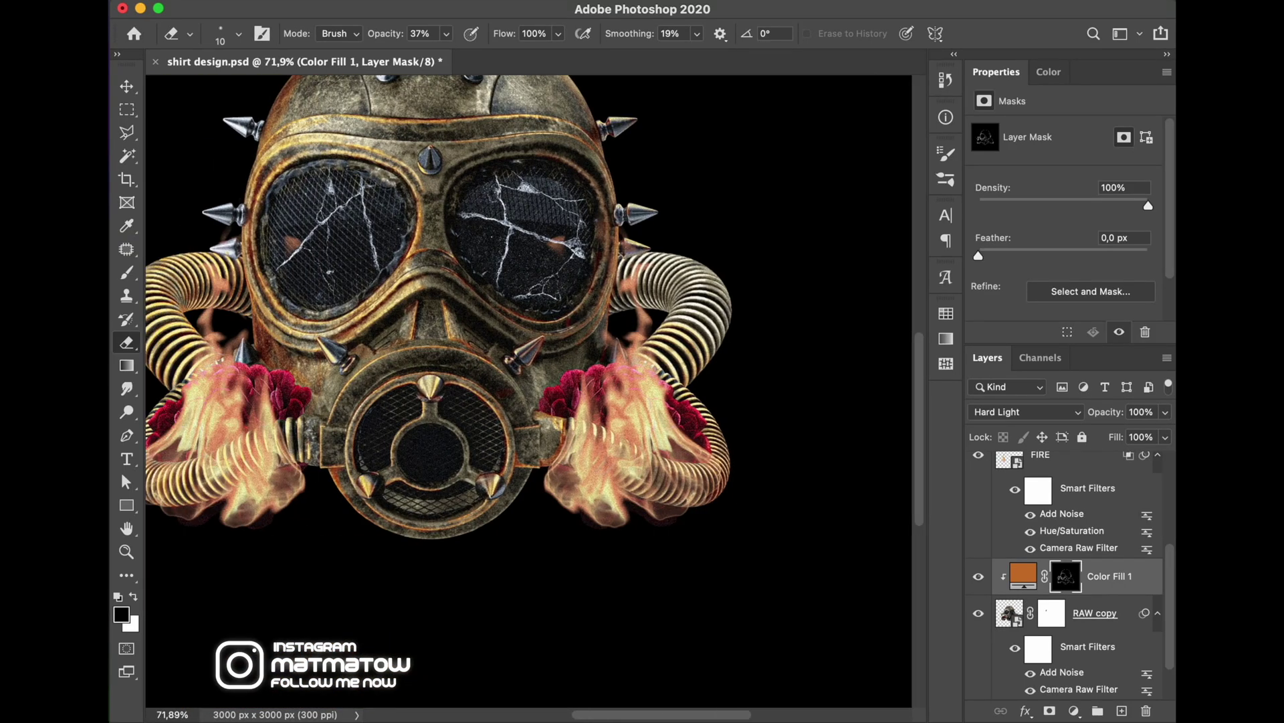
# Step: Reveal the glow over the upper curve of the right hose with the eraser at size 15
pyautogui.scroll(6, 529, 301)
pyautogui.hscroll(4, 528, 301)
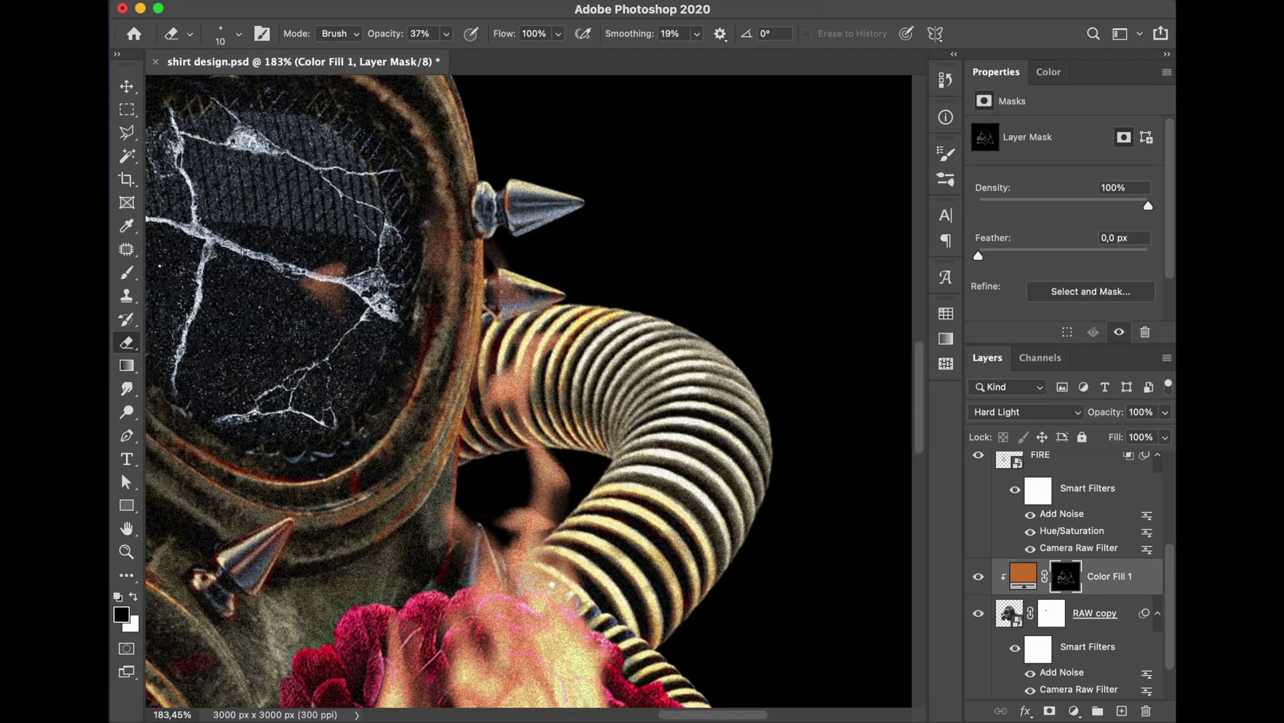
pyautogui.press(']')
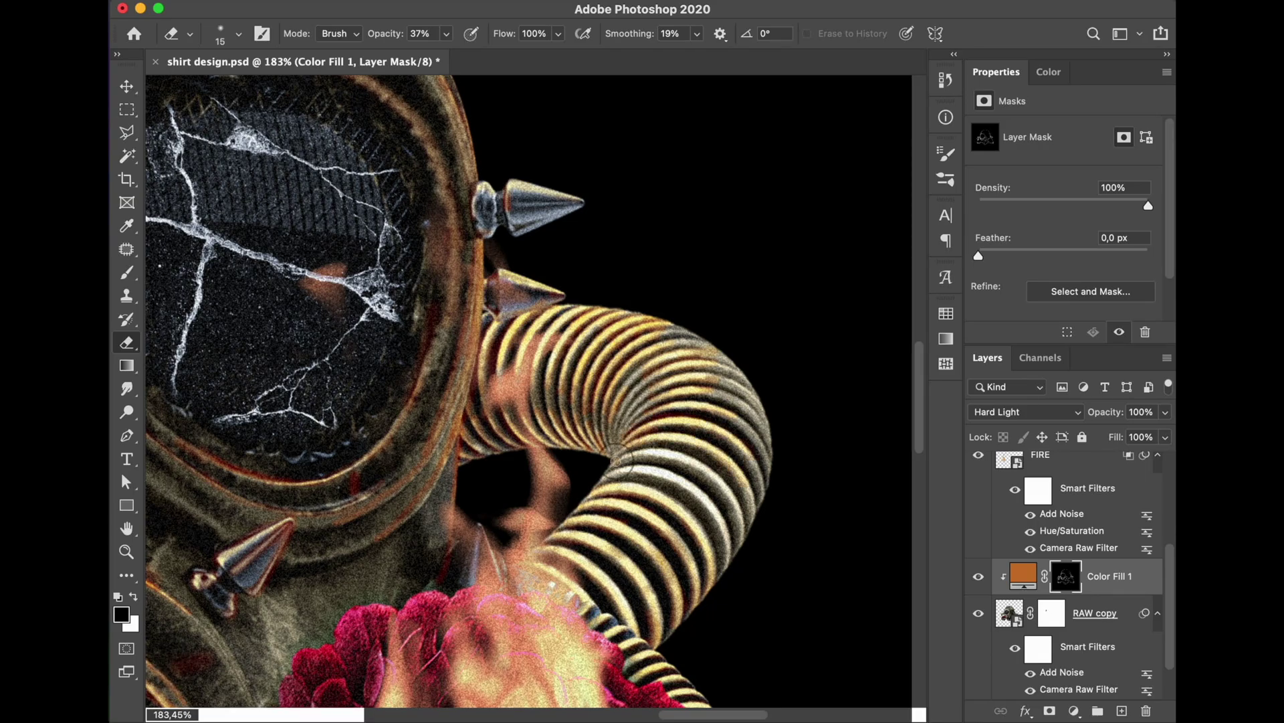
# Step: Blend a soft glow over the forehead and nose bridge with the eraser at size 35 and 15% opacity
pyautogui.scroll(-6, 528, 301)
pyautogui.moveTo(386, 38); pyautogui.dragTo(380, 38)
pyautogui.hscroll(-4, 515, 321)
pyautogui.scroll(5, 508, 301)
pyautogui.press(']')
pyautogui.press(']')
pyautogui.press(']')
pyautogui.press(']')
pyautogui.scroll(-6, 314, 470)
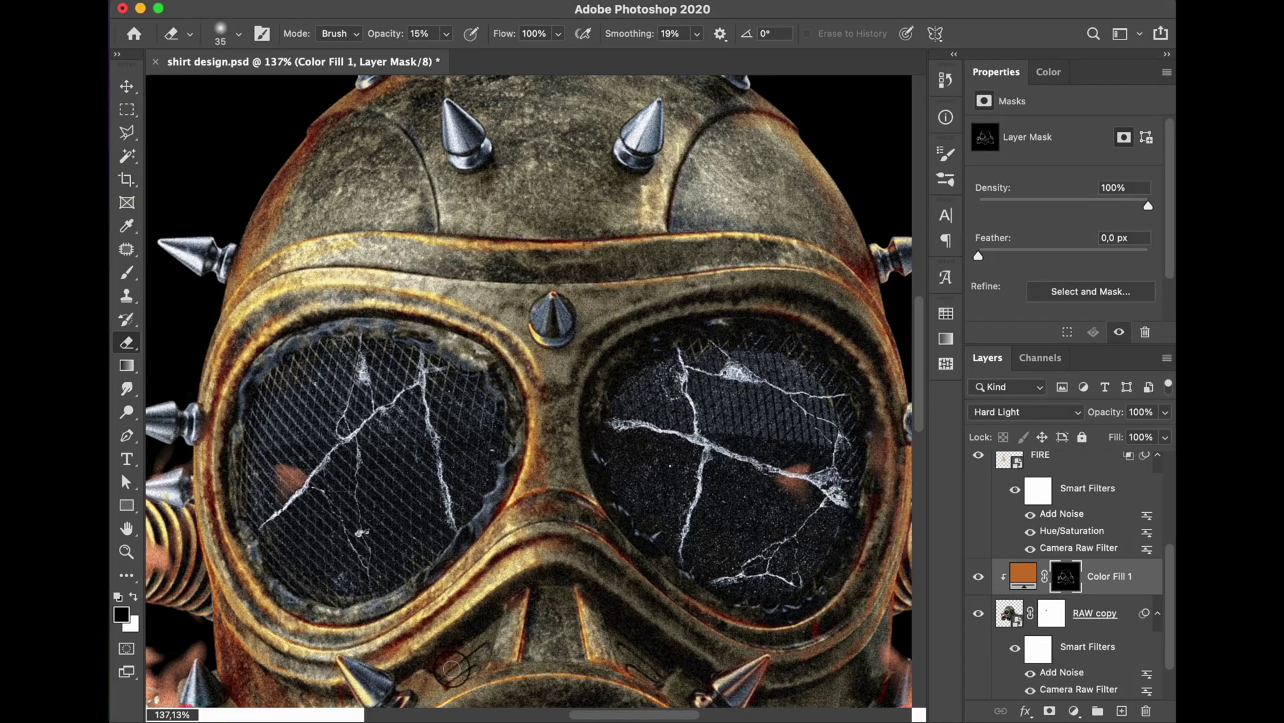
# Step: Set the eraser to size 15 and 47% opacity and reveal the glow on the spikes along the mask's left side
pyautogui.scroll(-4, 785, 449)
pyautogui.press('[')
pyautogui.press('[')
pyautogui.press('[')
pyautogui.press('[')
pyautogui.moveTo(382, 38); pyautogui.dragTo(393, 37)
pyautogui.scroll(4, 789, 402)
pyautogui.scroll(-3, 602, 335)
pyautogui.hscroll(-4, 602, 335)
pyautogui.scroll(-3, 529, 392)
pyautogui.hscroll(-3, 529, 391)
pyautogui.press('4')
pyautogui.press('7')
pyautogui.scroll(6, 529, 391)
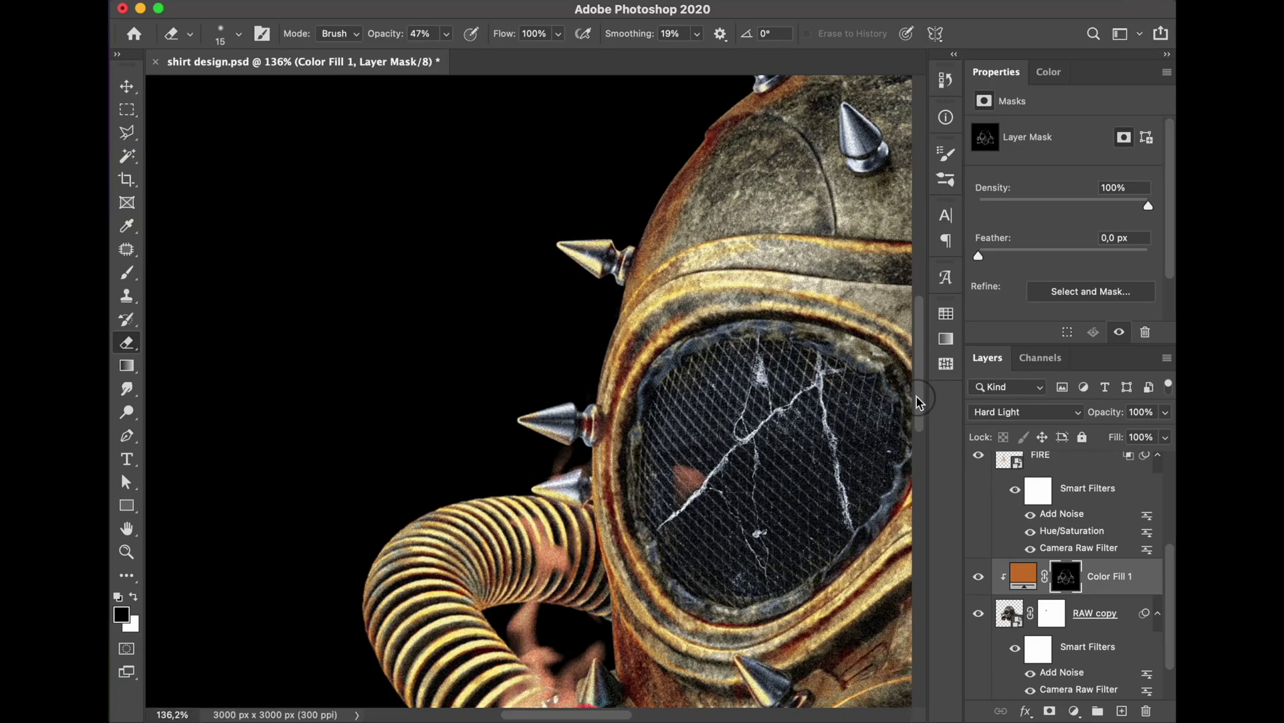
# Step: Reveal the glow on the spikes across the top of the helmet with the eraser at size 20 and 40% opacity
pyautogui.scroll(5, 529, 391)
pyautogui.hscroll(4, 528, 391)
pyautogui.press(']')
pyautogui.press('4')
pyautogui.press('0')
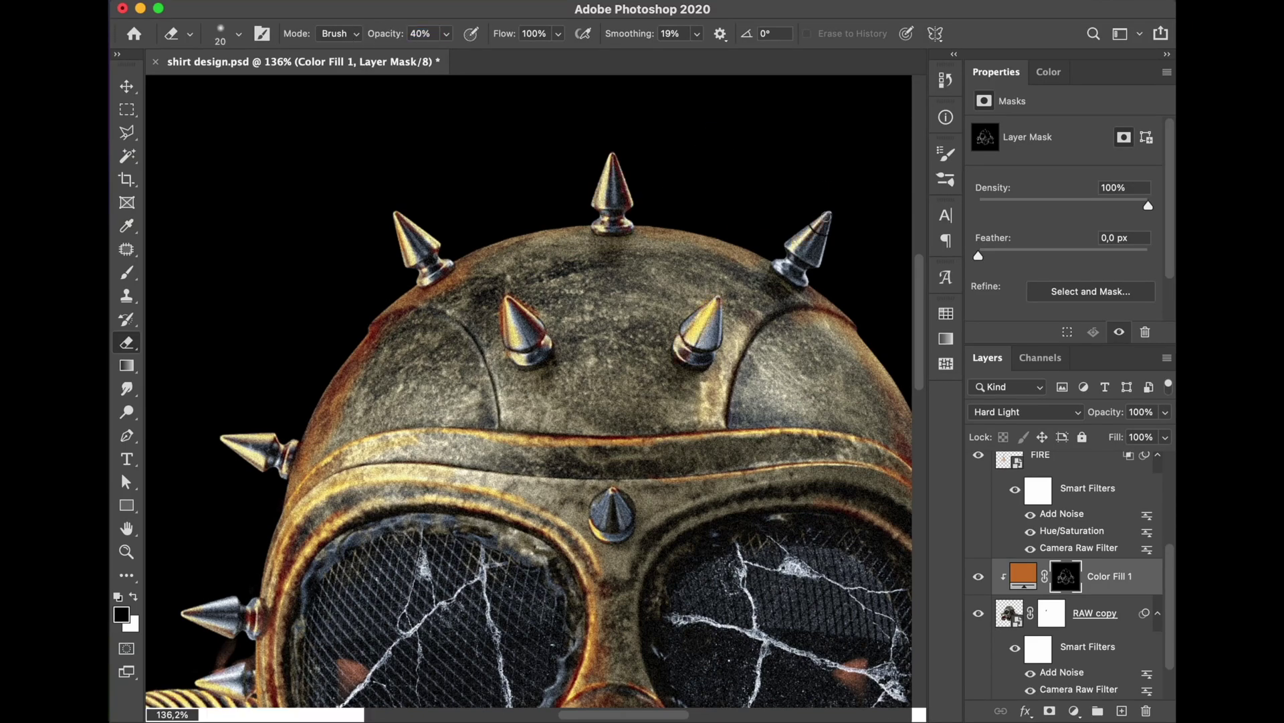
# Step: Undo the last stroke and tint the glass cracks in both lenses orange with the eraser reduced to sizes 9 and 7
pyautogui.scroll(-6, 529, 392)
pyautogui.hscroll(4, 528, 392)
pyautogui.press('super+z')
pyautogui.press('[')
pyautogui.press('[')
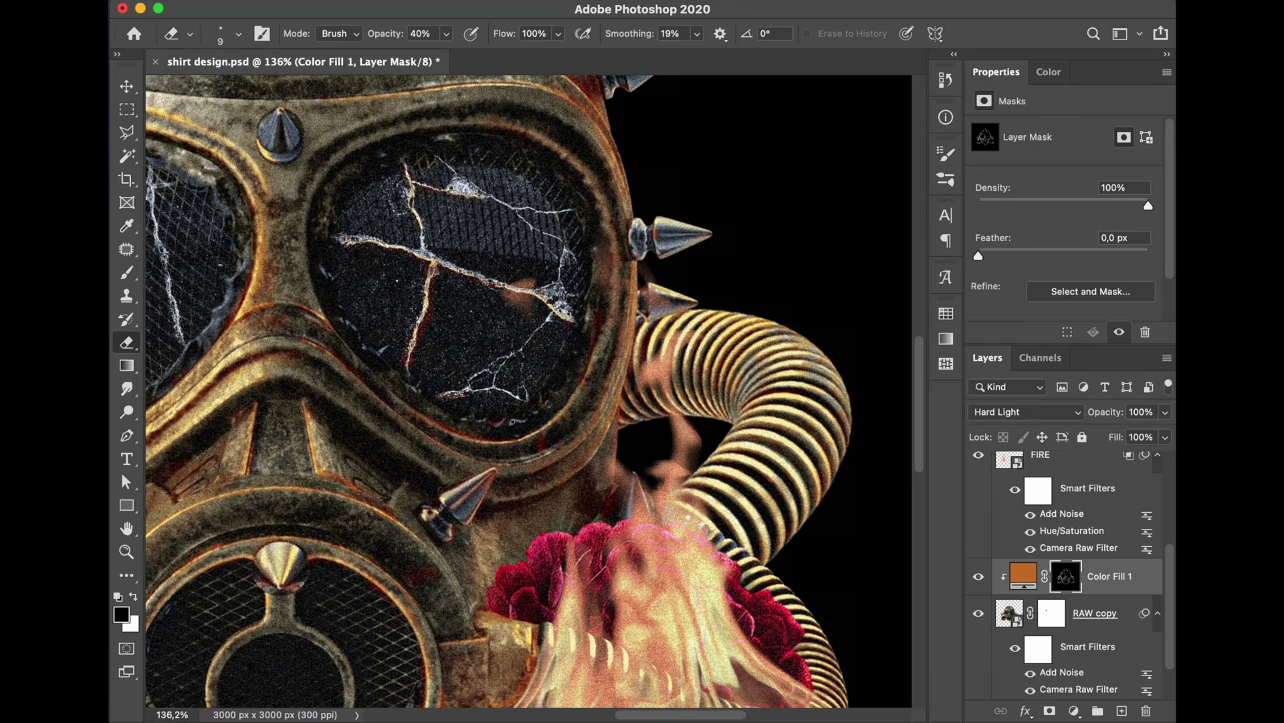
pyautogui.hscroll(-5, 528, 391)
pyautogui.press('[')
pyautogui.press('[')
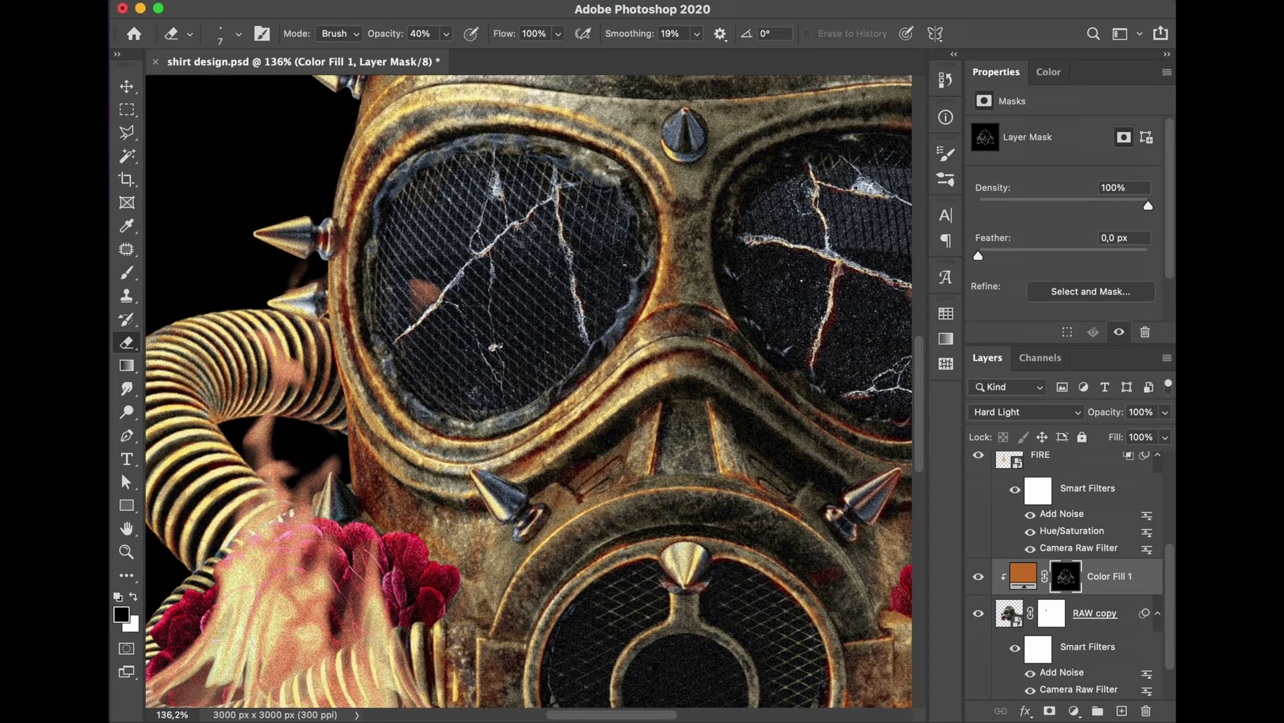
# Step: Compare the whole design with the Color Fill 1 layer hidden and shown
pyautogui.scroll(-8, 529, 392)
pyautogui.press(']')
pyautogui.press(']')
pyautogui.press(']')
pyautogui.press(']')
pyautogui.scroll(5, 528, 391)
pyautogui.scroll(-5, 528, 391)
pyautogui.click(978, 577)
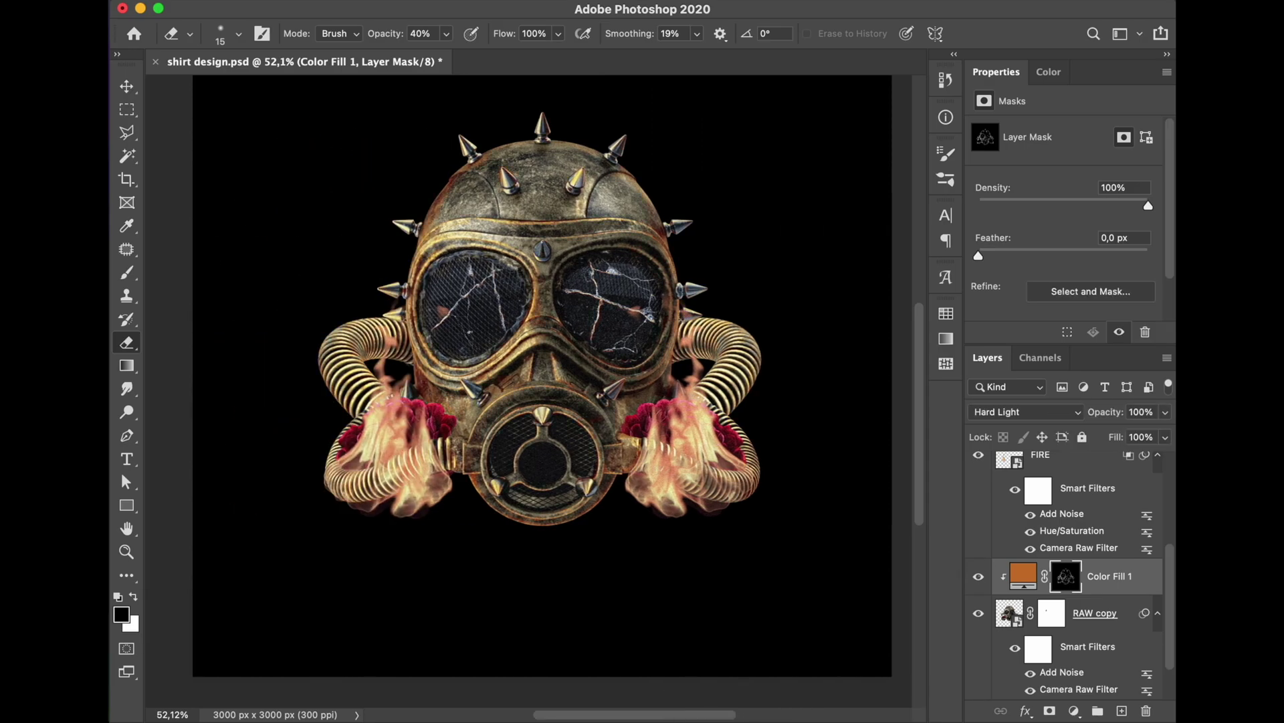
pyautogui.click(978, 576)
# Step: Try a larger, fainter glow stroke along the left lens rim and undo it
pyautogui.scroll(9, 925, 405)
pyautogui.click(1116, 435)
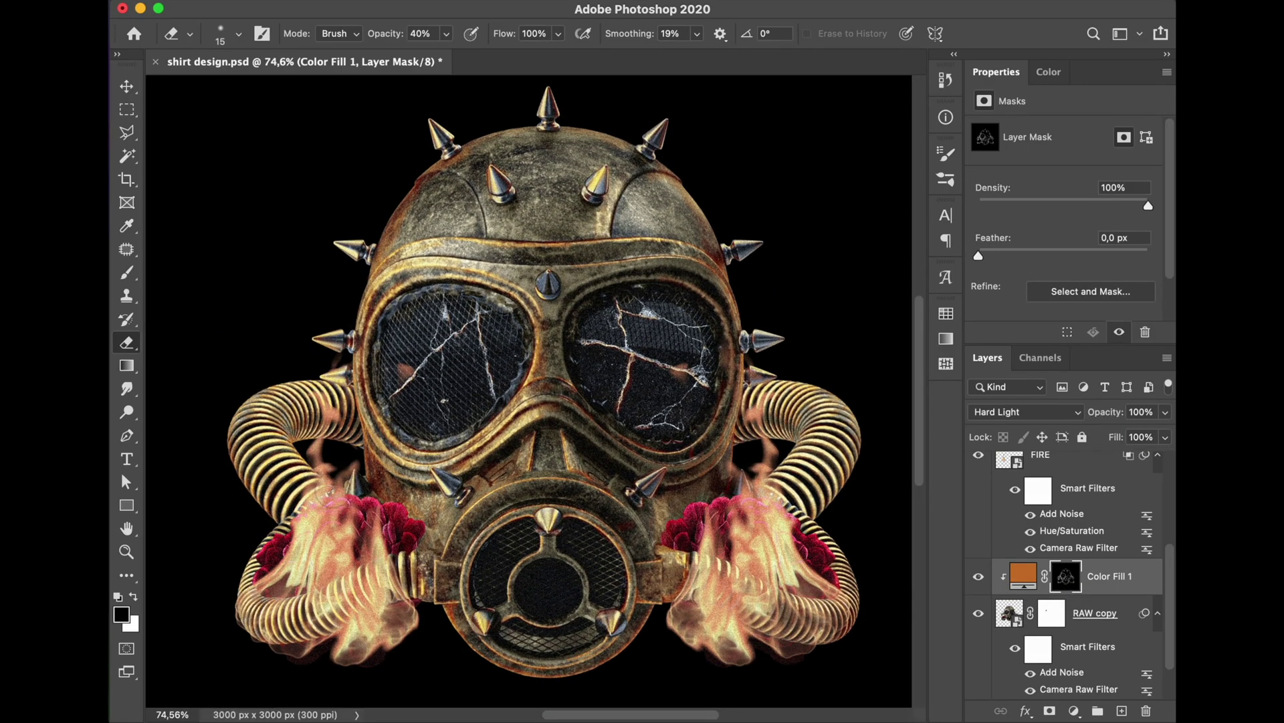
pyautogui.press(']')
pyautogui.press('3')
pyautogui.press('4')
pyautogui.press('2')
pyautogui.moveTo(367, 325); pyautogui.dragTo(401, 292)
pyautogui.press('super+z')
pyautogui.press('super+z')
# Step: Try a broader glow stroke near the right lens rim with an enlarged eraser and undo it
pyautogui.press(']')
pyautogui.press(']')
pyautogui.press(']')
pyautogui.moveTo(565, 300); pyautogui.dragTo(593, 277)
pyautogui.scroll(-6, 528, 392)
pyautogui.scroll(6, 529, 391)
pyautogui.press('super+z')
pyautogui.press('super+z')
pyautogui.scroll(-4, 529, 391)
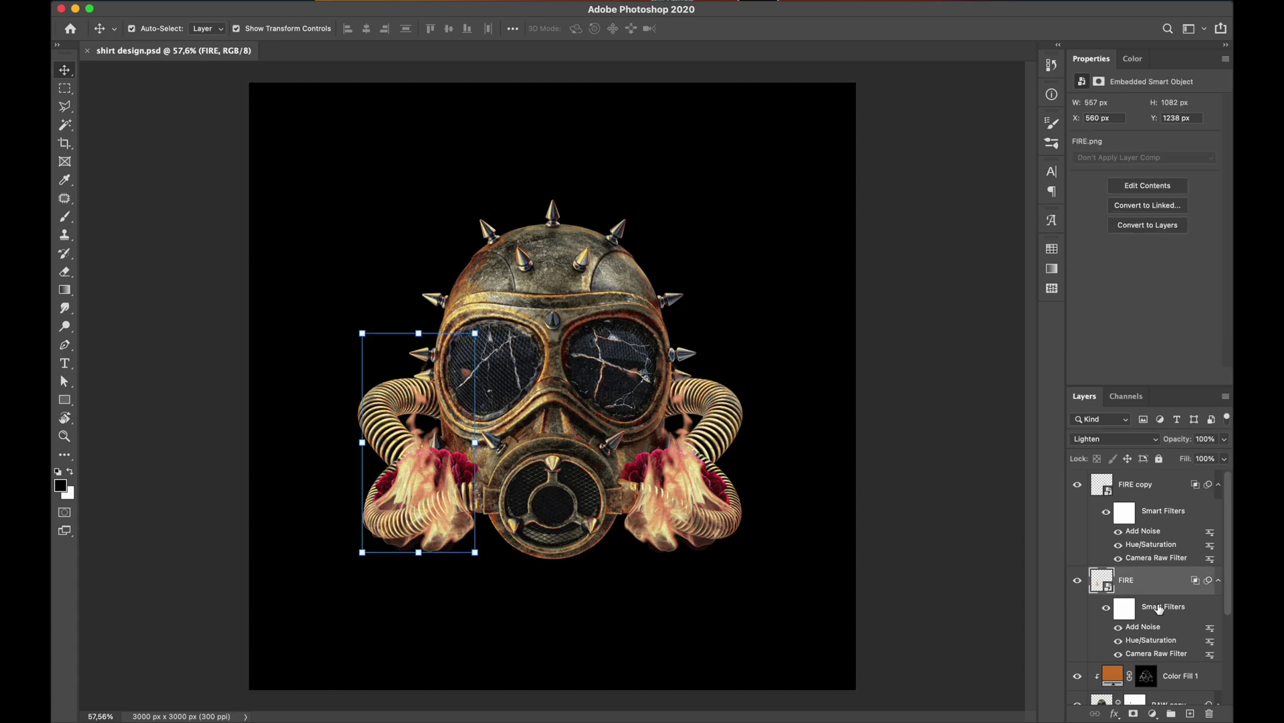
# Step: Place the SMOKE image over the mask and add two copies, rotating and scaling the second one across the helmet
pyautogui.press('Return')
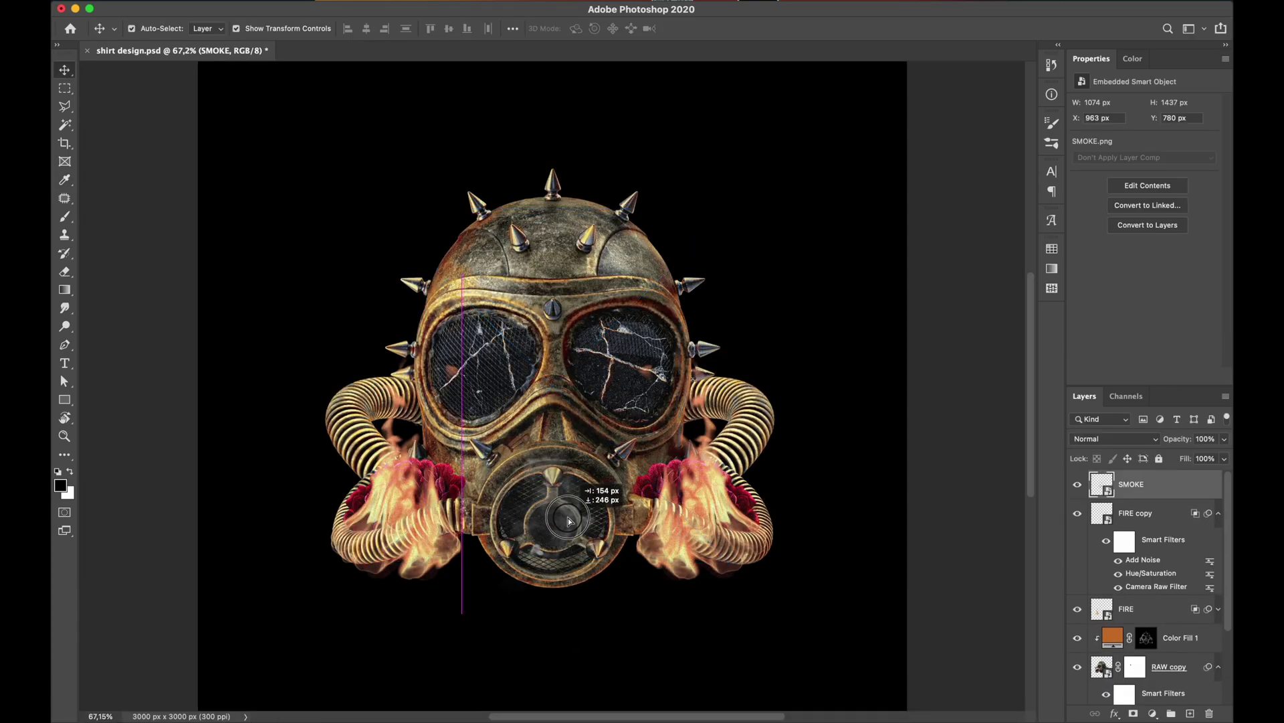
pyautogui.moveTo(618, 348); pyautogui.dragTo(642, 346)
pyautogui.scroll(-2, 797, 402)
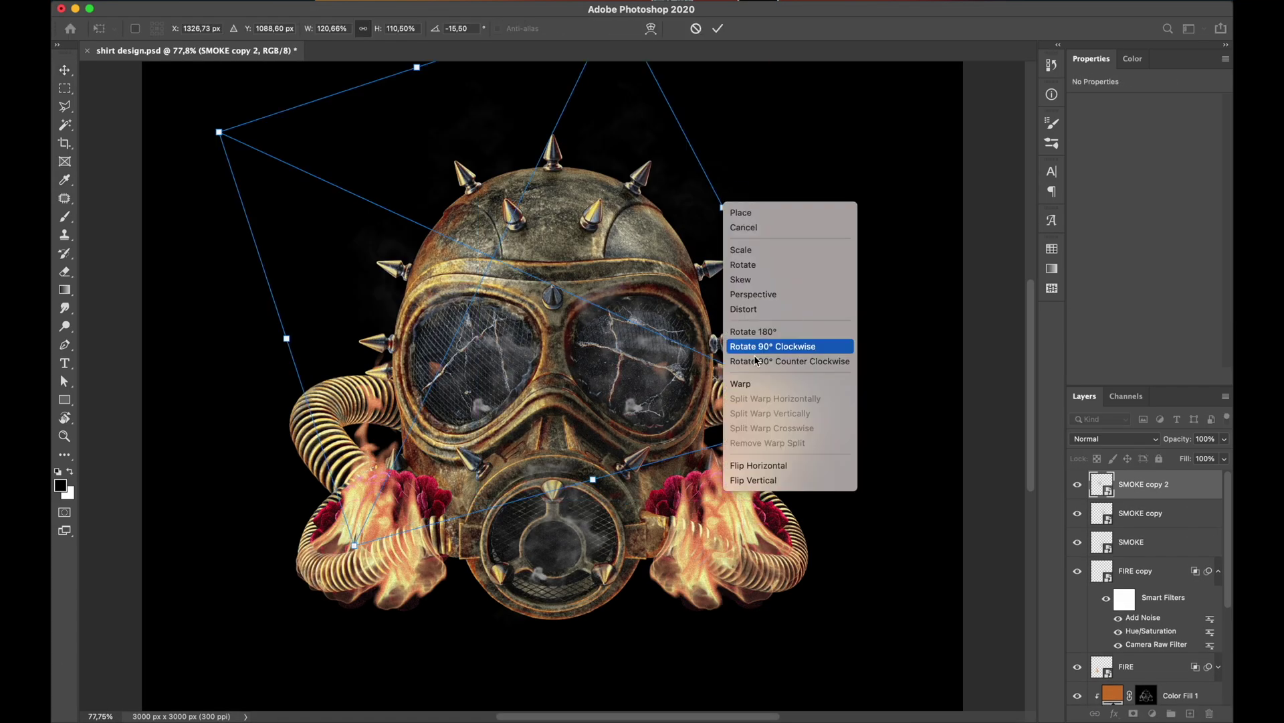
pyautogui.press('Return')
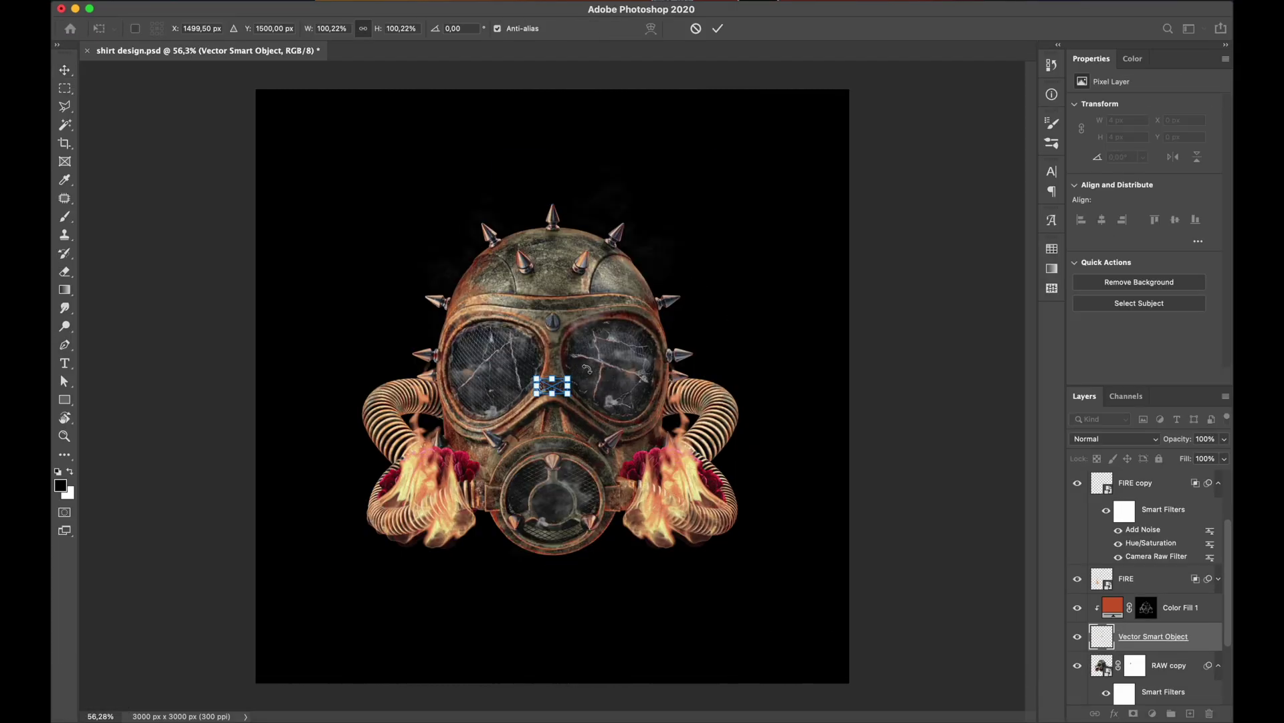
# Step: Place the silent drip vector logo, bring its layer to the top of the stack and position it centred below the mask
pyautogui.press('Return')
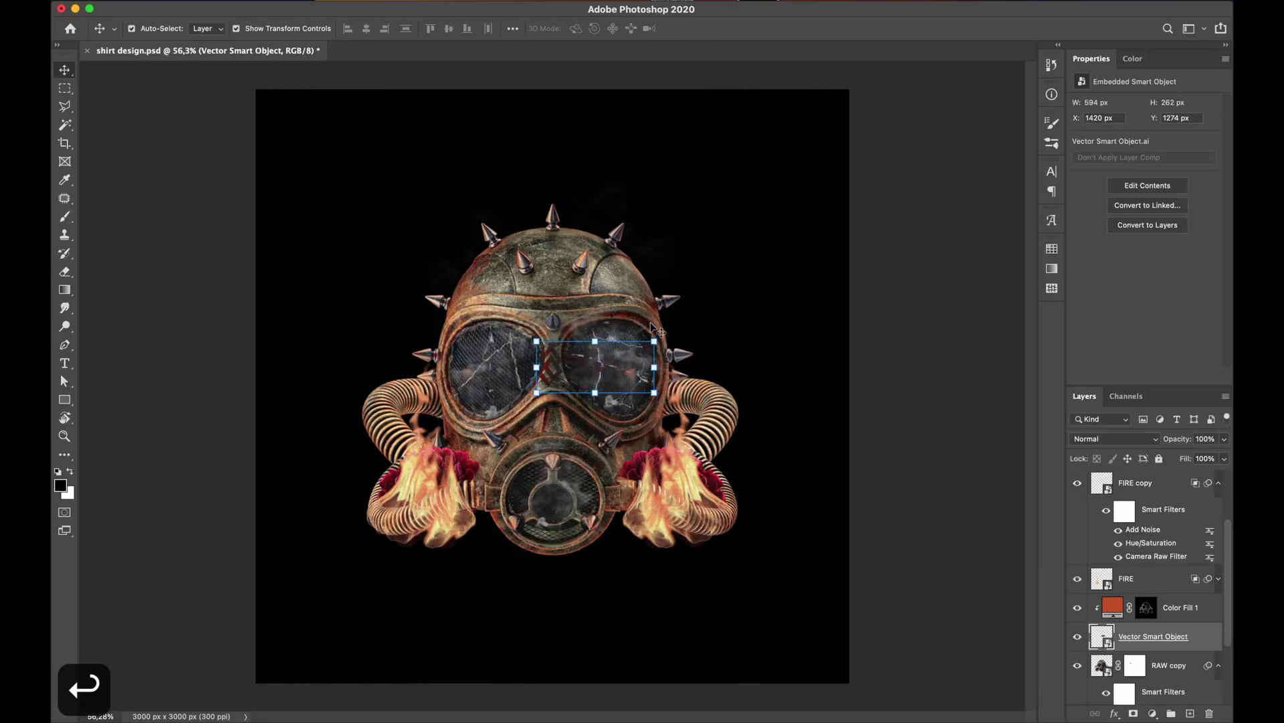
pyautogui.press('super+bracketright')
pyautogui.press('super+bracketright')
pyautogui.press('super+bracketright')
pyautogui.press('super+bracketright')
pyautogui.press('super+bracketright')
pyautogui.press('super+bracketright')
pyautogui.press('super+bracketright')
pyautogui.press('super+bracketright')
pyautogui.press('Return')
pyautogui.press('super+z')
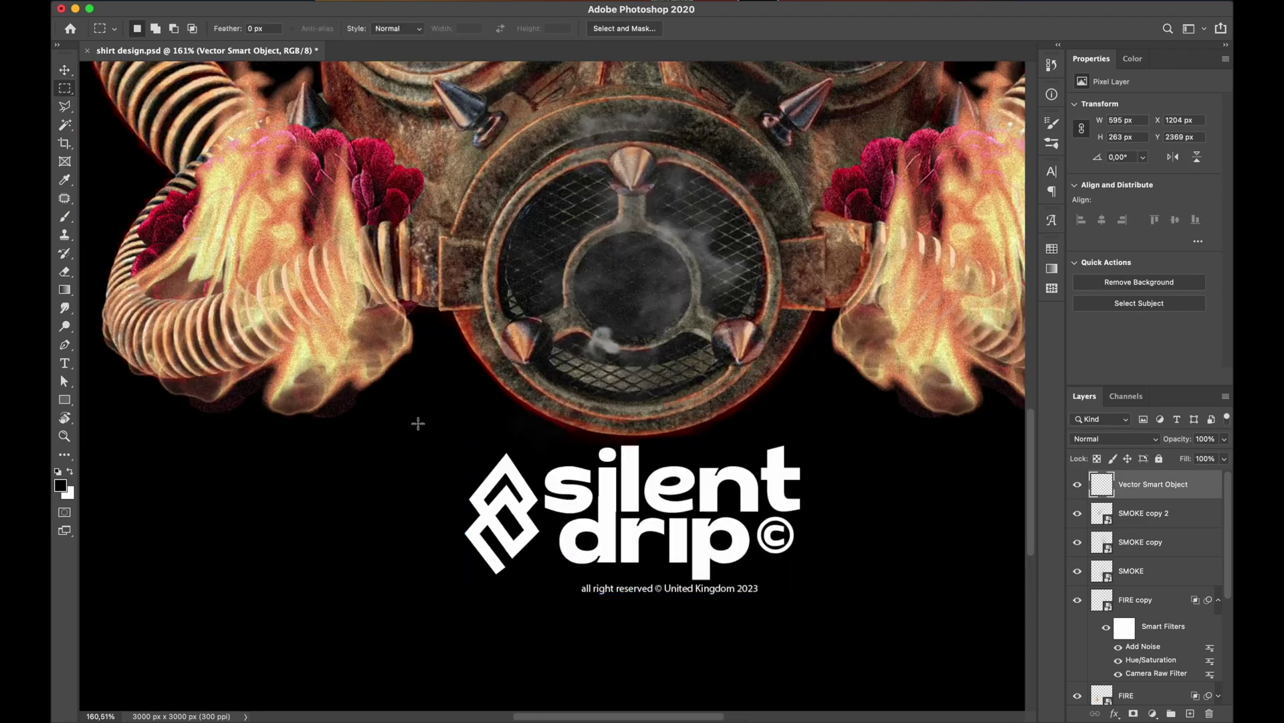
# Step: Copy the logo's diamond emblem onto its own layer and move it up and to the left of the logo
pyautogui.moveTo(419, 433); pyautogui.dragTo(538, 592)
pyautogui.rightClick(506, 515)
pyautogui.click(538, 535)
pyautogui.press('v')
pyautogui.moveTo(500, 515); pyautogui.dragTo(400, 457)
# Step: Scale the silent drip logo down slightly and move the separate diamond emblem onto the helmet's forehead between the two front spikes
pyautogui.moveTo(706, 423); pyautogui.dragTo(671, 439)
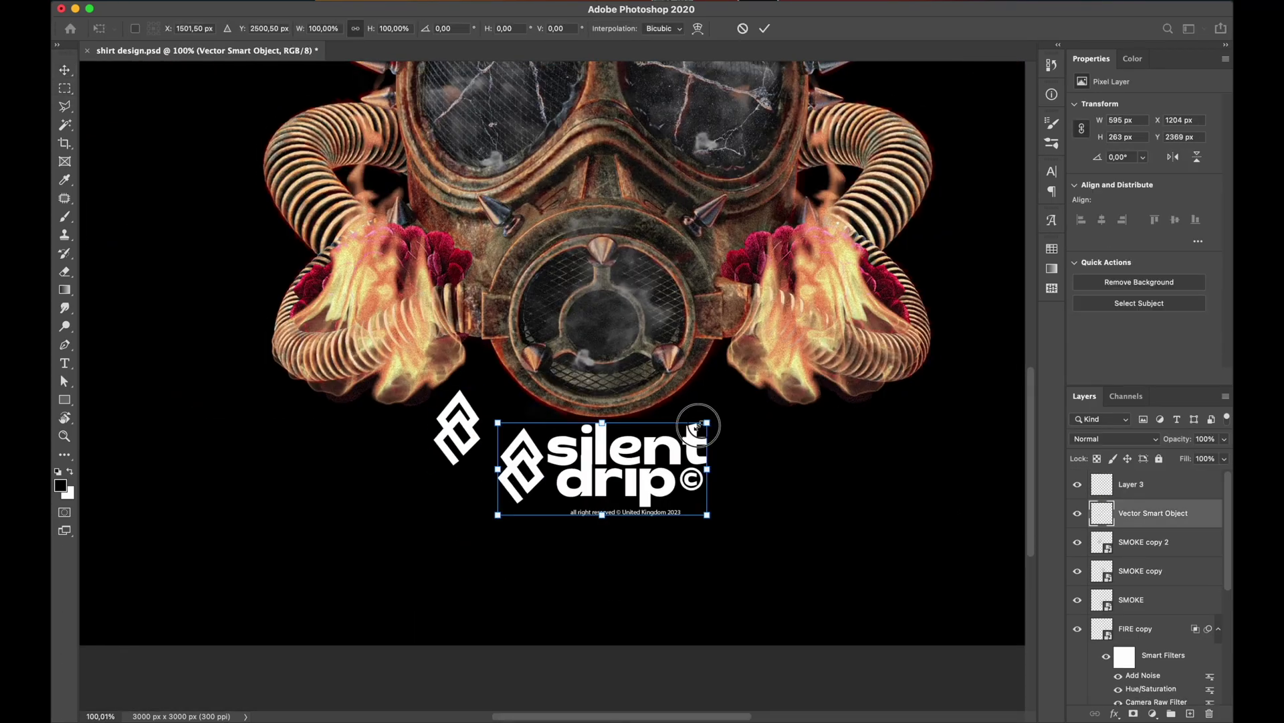
pyautogui.press('Return')
pyautogui.scroll(-5, 602, 401)
pyautogui.scroll(8, 552, 268)
pyautogui.moveTo(473, 569); pyautogui.dragTo(561, 279)
pyautogui.press('Return')
pyautogui.moveTo(507, 350); pyautogui.dragTo(507, 368)
pyautogui.hscroll(-2, 507, 367)
# Step: Load the diamond emblem's outline as a selection, try contracting it and undo the attempt
pyautogui.keyDown('super'); pyautogui.click(1106, 487); pyautogui.keyUp('super')
pyautogui.click(334, 2)
pyautogui.moveTo(459, 187)
pyautogui.click(556, 223)
pyautogui.press('Return')
pyautogui.click(640, 249)
pyautogui.click(334, 1)
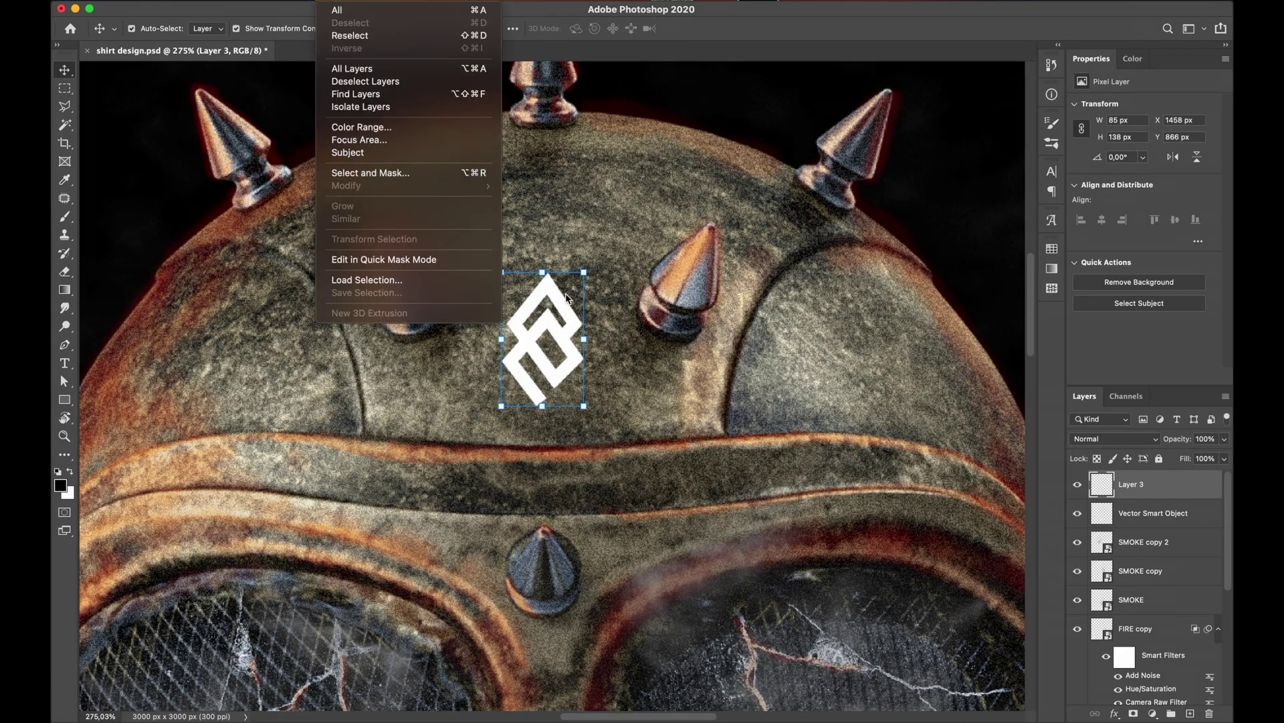
pyautogui.press('super+z')
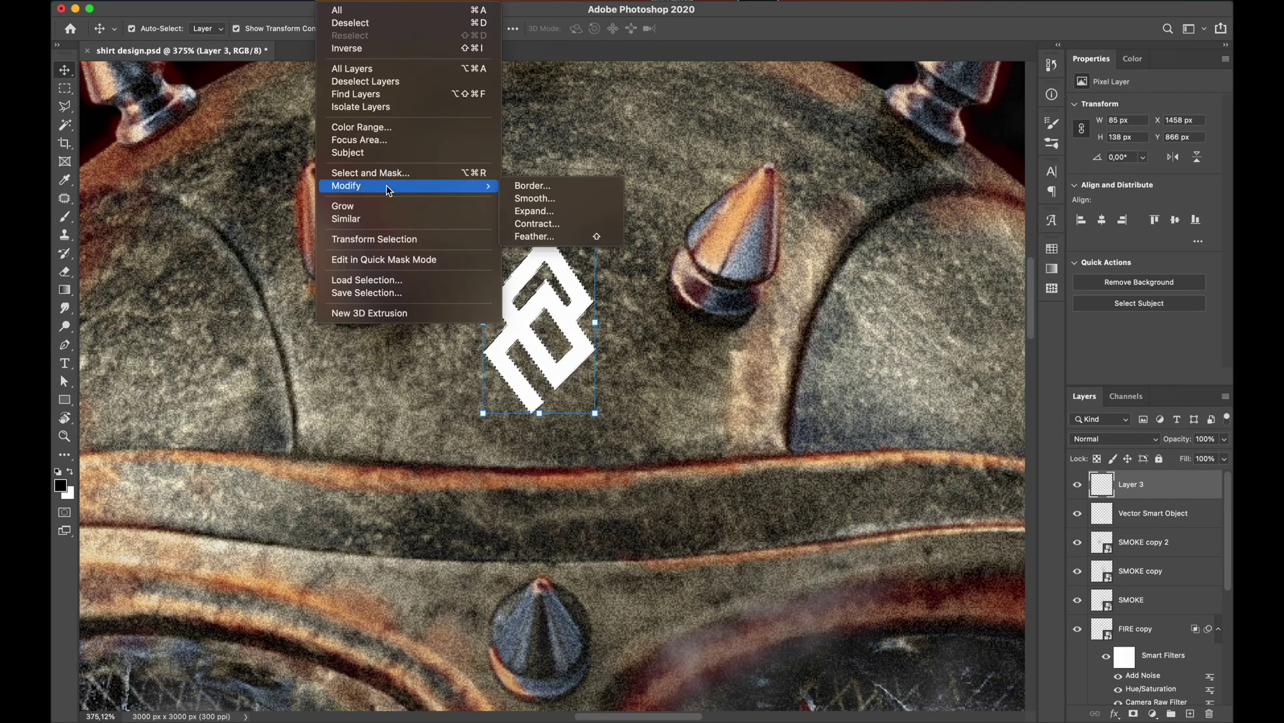
# Step: Contract the emblem's selection by 2 pixels and trim the emblem's shape to it
pyautogui.click(528, 221)
pyautogui.write('5')
pyautogui.press('Return')
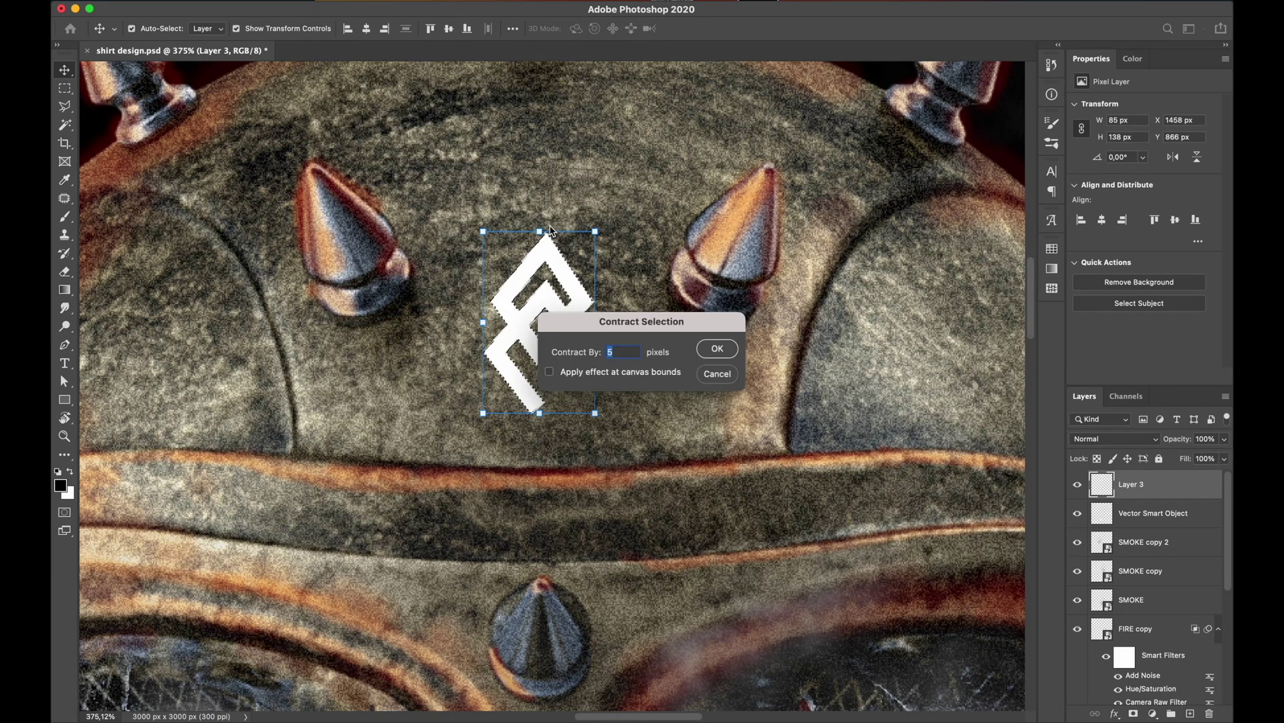
pyautogui.write('2')
pyautogui.press('Return')
pyautogui.press('super+d')
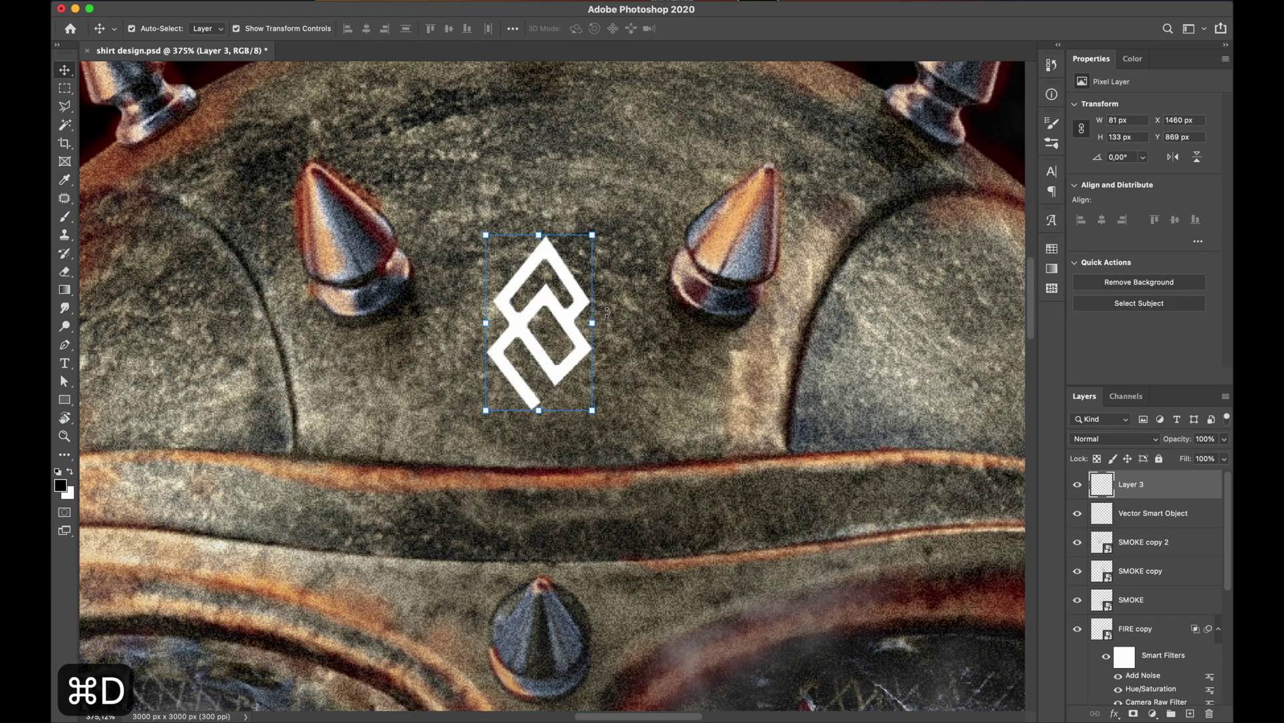
# Step: Fill the diamond emblem on the helmet with black and set its blend mode to Soft Light
pyautogui.keyDown('super'); pyautogui.click(1111, 485); pyautogui.keyUp('super')
pyautogui.hotkey('alt', 'BackSpace')
pyautogui.press('super+d')
pyautogui.click(1107, 439)
pyautogui.click(1100, 636)
# Step: Add a Bevel & Emboss effect to the diamond emblem and set its highlight colour to orange ea7211
pyautogui.click(1114, 714)
pyautogui.click(1160, 527)
pyautogui.click(753, 298)
pyautogui.moveTo(946, 313); pyautogui.dragTo(938, 314)
pyautogui.click(936, 357)
pyautogui.click(1028, 465)
pyautogui.click(1044, 335)
pyautogui.click(1015, 181)
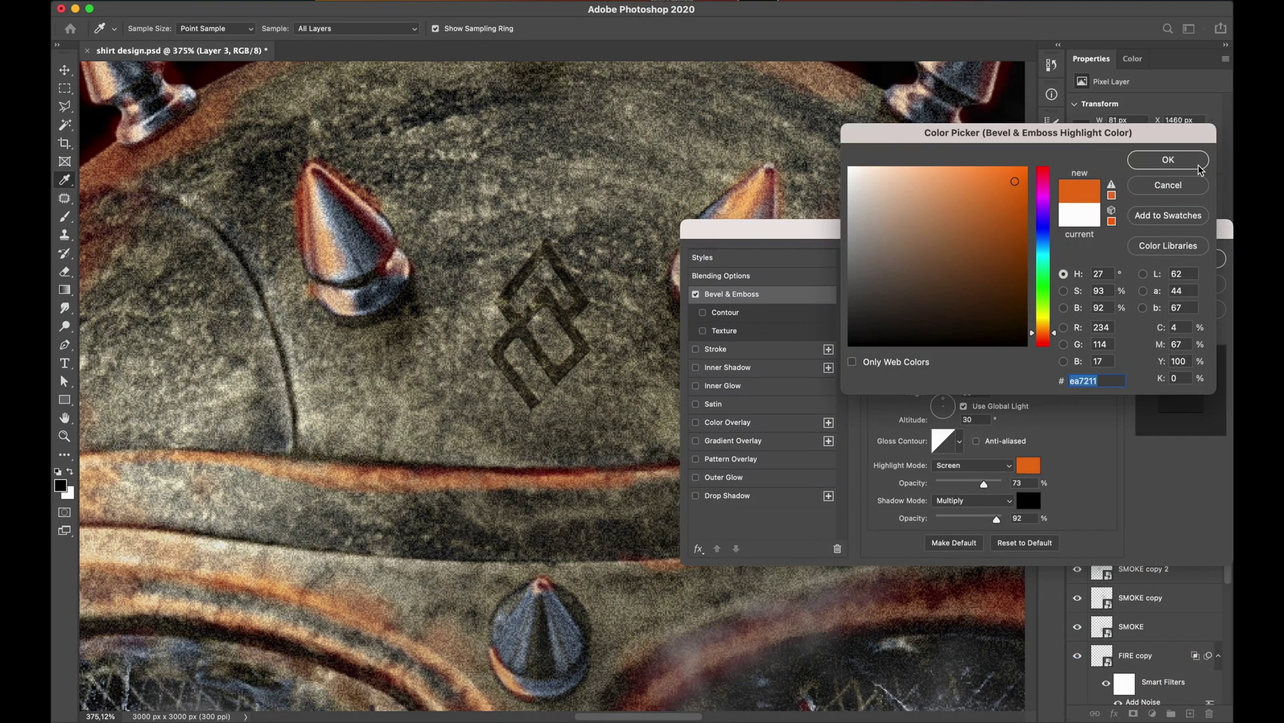
pyautogui.click(1168, 158)
# Step: Refine the emblem bevel's light direction, size and orange highlight colour for an engraved look
pyautogui.click(943, 397)
pyautogui.click(1028, 469)
pyautogui.click(1002, 175)
pyautogui.click(1167, 158)
pyautogui.click(943, 402)
pyautogui.moveTo(940, 347); pyautogui.dragTo(937, 345)
pyautogui.moveTo(943, 404); pyautogui.dragTo(947, 422)
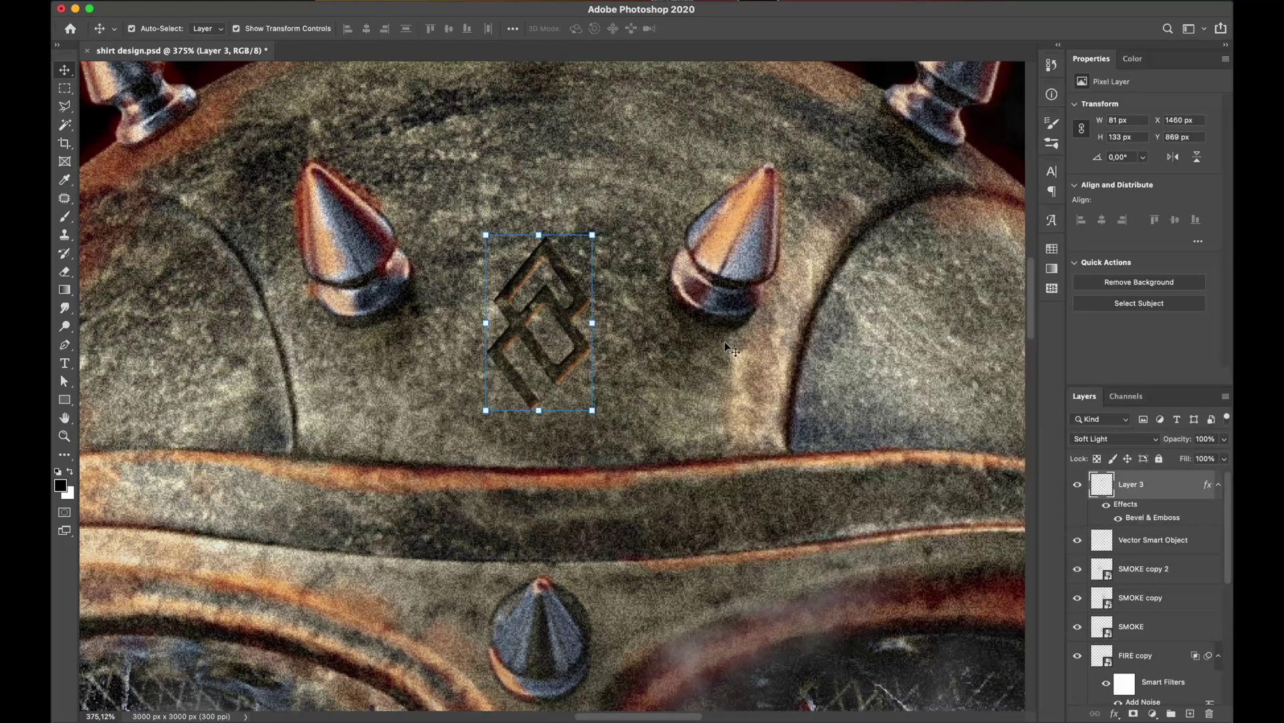
# Step: Adjust the emblem's Blend If range for the underlying layer's dark tones to blend it into the helmet texture
pyautogui.click(1114, 713)
pyautogui.click(1158, 523)
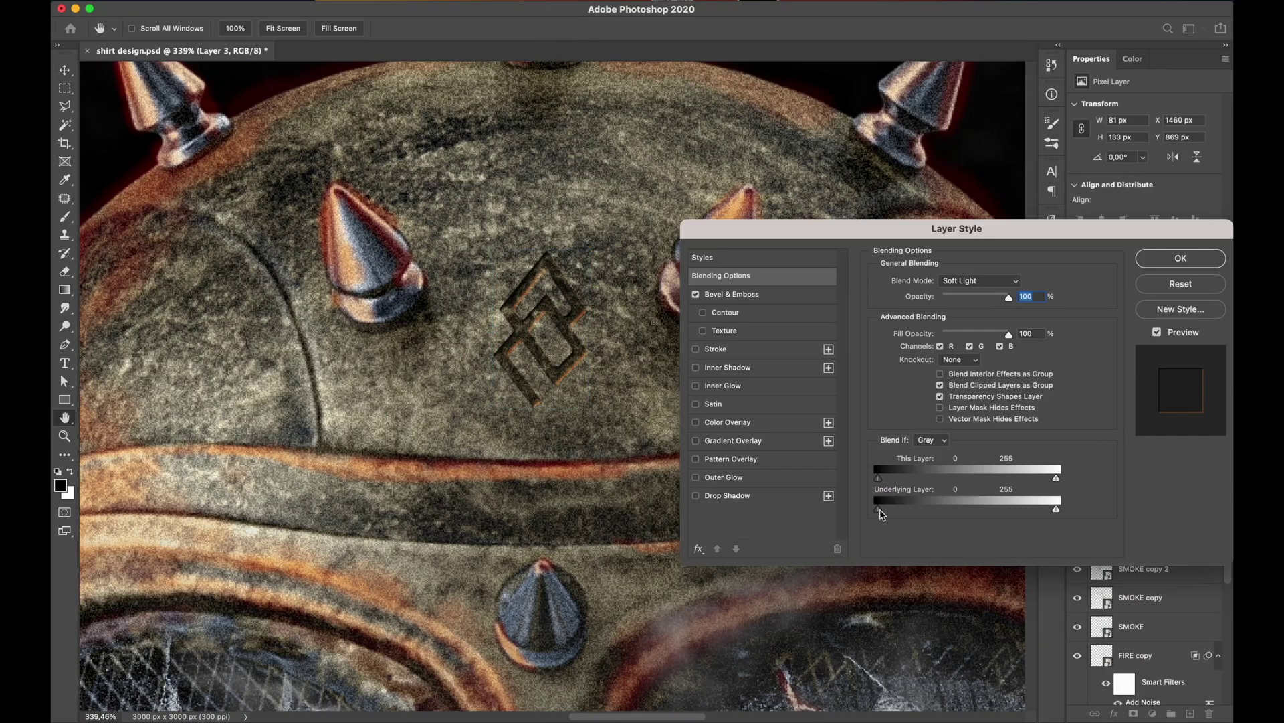
pyautogui.moveTo(952, 509); pyautogui.dragTo(927, 510)
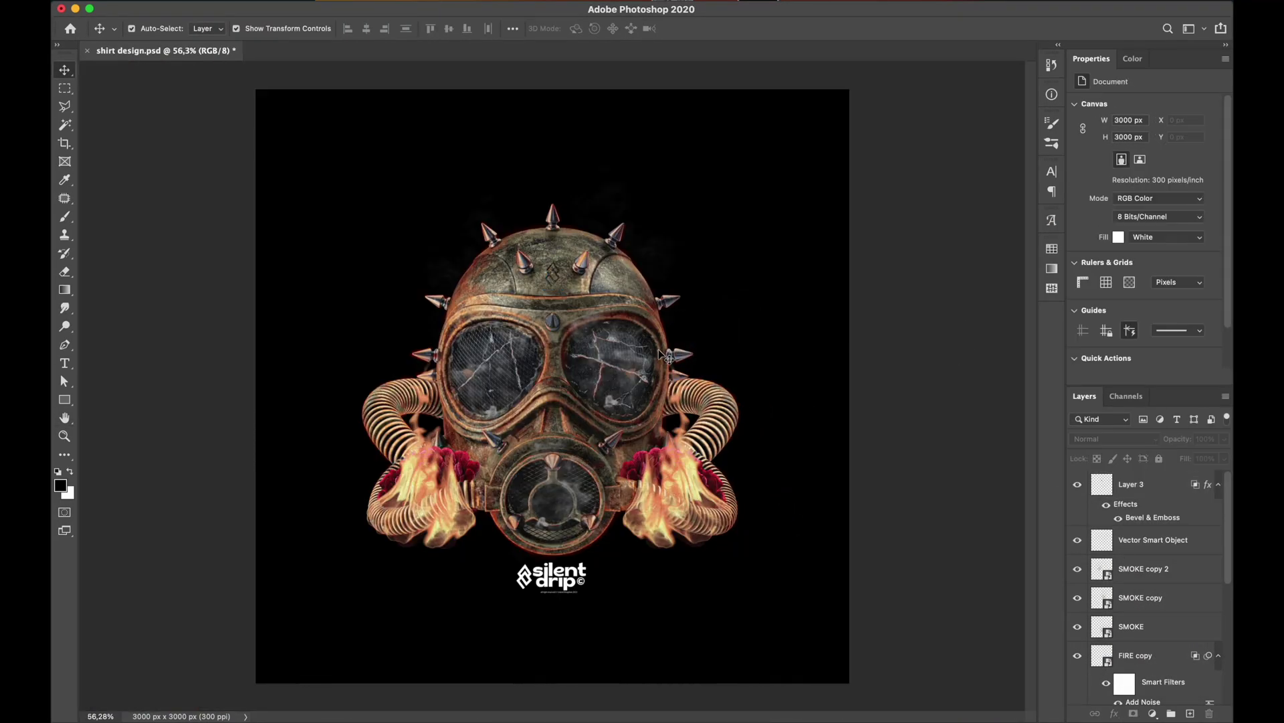
# Step: Add the white title NORMACTIVE in Cochin Regular and scale it to about 1996 px wide across the middle of the mask
pyautogui.press('t')
pyautogui.click(360, 358)
pyautogui.write('NORMACTIVE')
pyautogui.press('super+a')
pyautogui.click(629, 29)
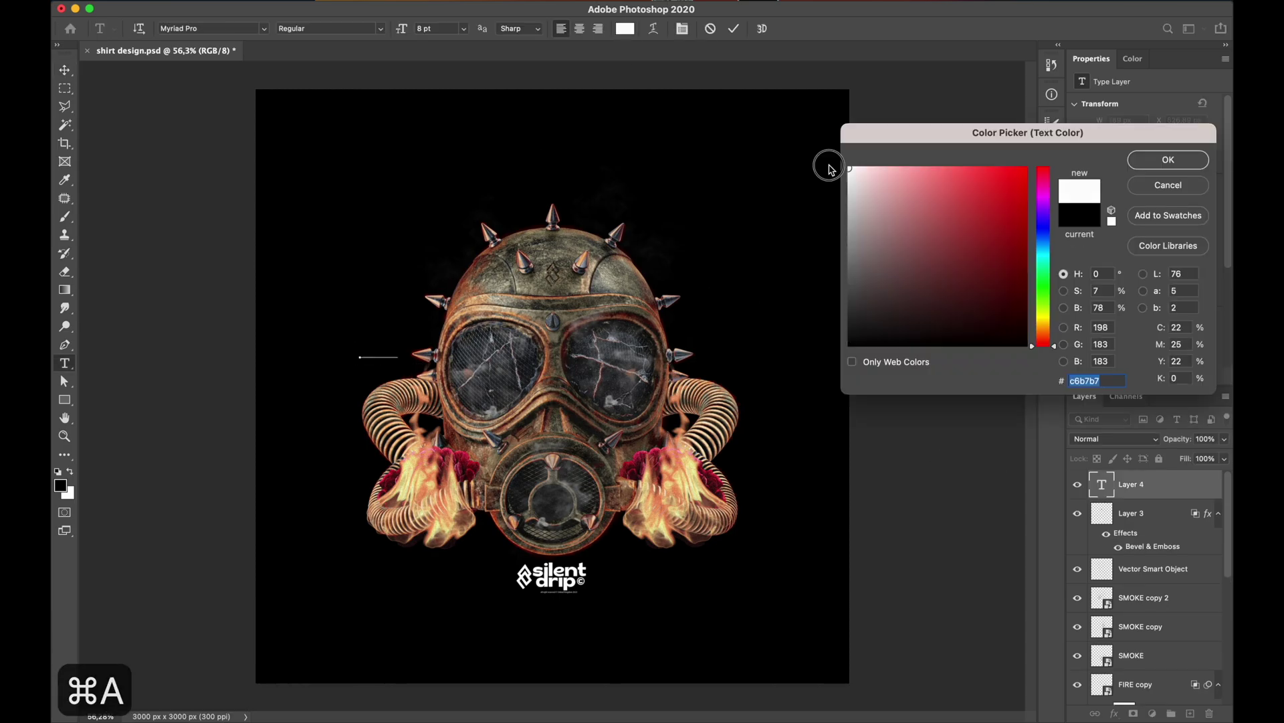
pyautogui.click(270, 28)
pyautogui.click(268, 100)
pyautogui.moveTo(407, 359); pyautogui.dragTo(740, 493)
pyautogui.press('Return')
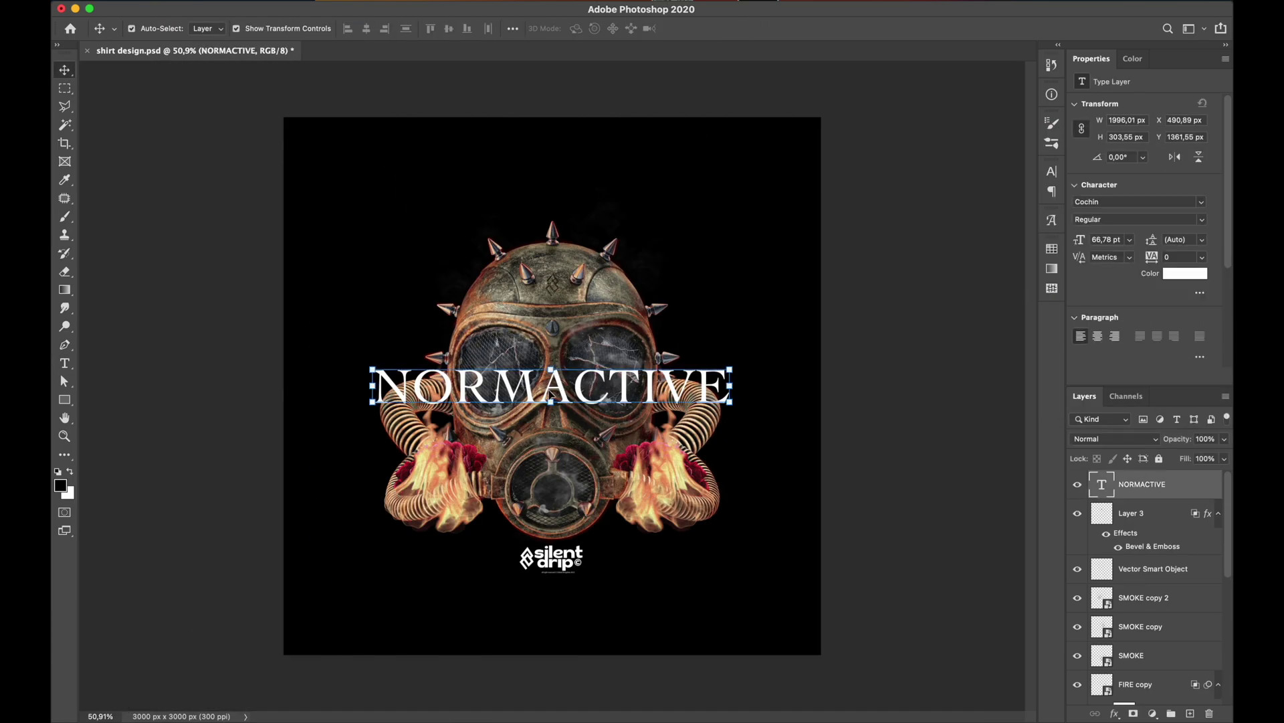
# Step: Copy the title as centred 9 pt text reading "identity should not be formed based on social agreements" and "you know what you really want"
pyautogui.write('identity should not be based on social agreements')
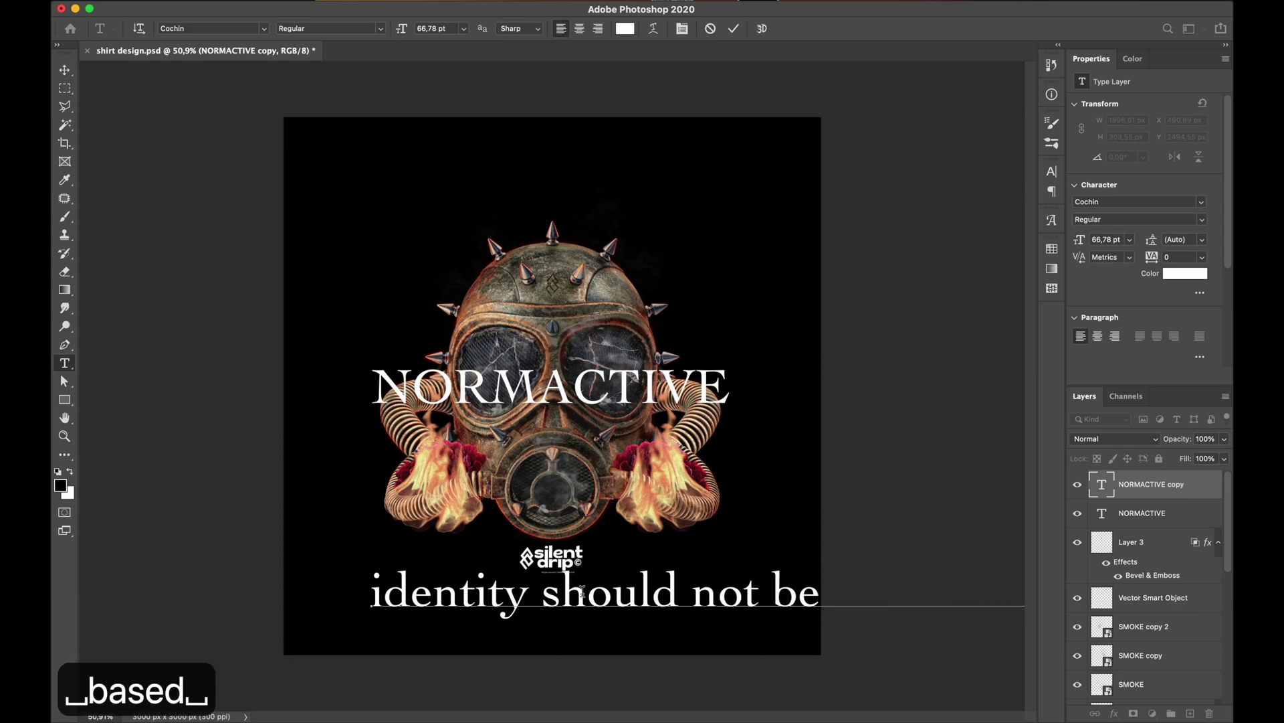
pyautogui.press('Return')
pyautogui.write('you know what you really want')
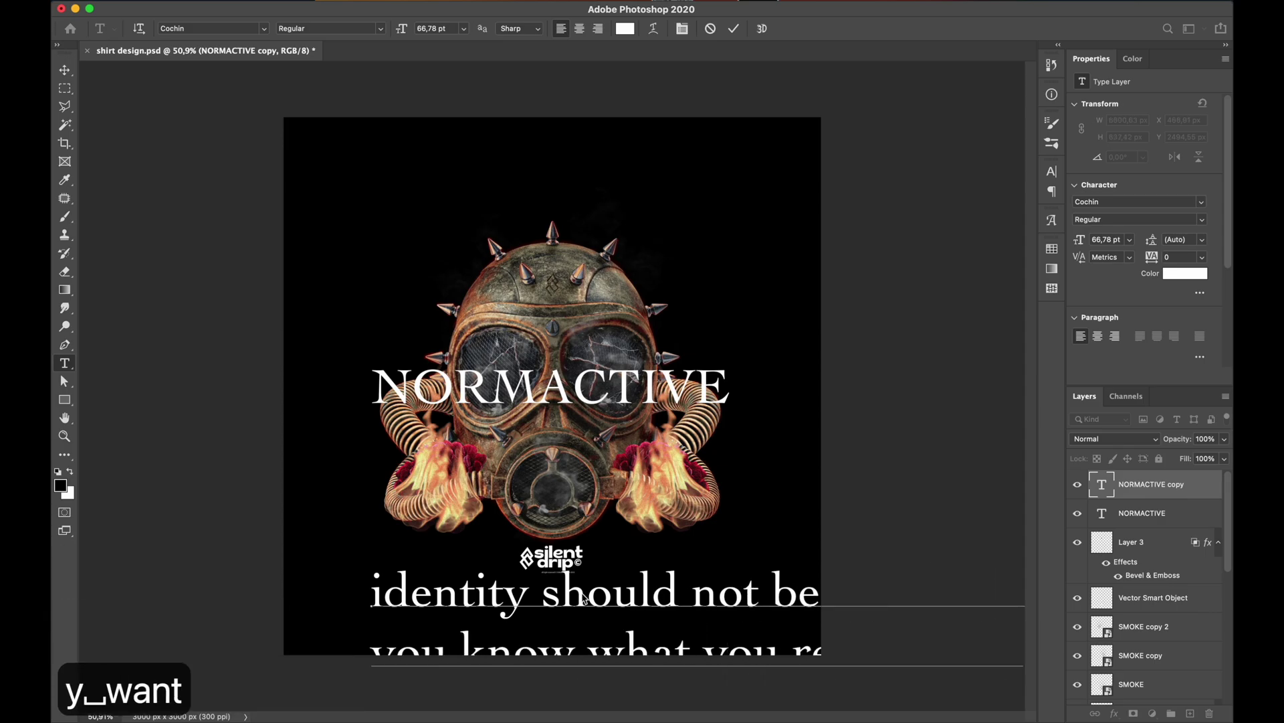
pyautogui.press('super+a')
pyautogui.press('shift+super+c')
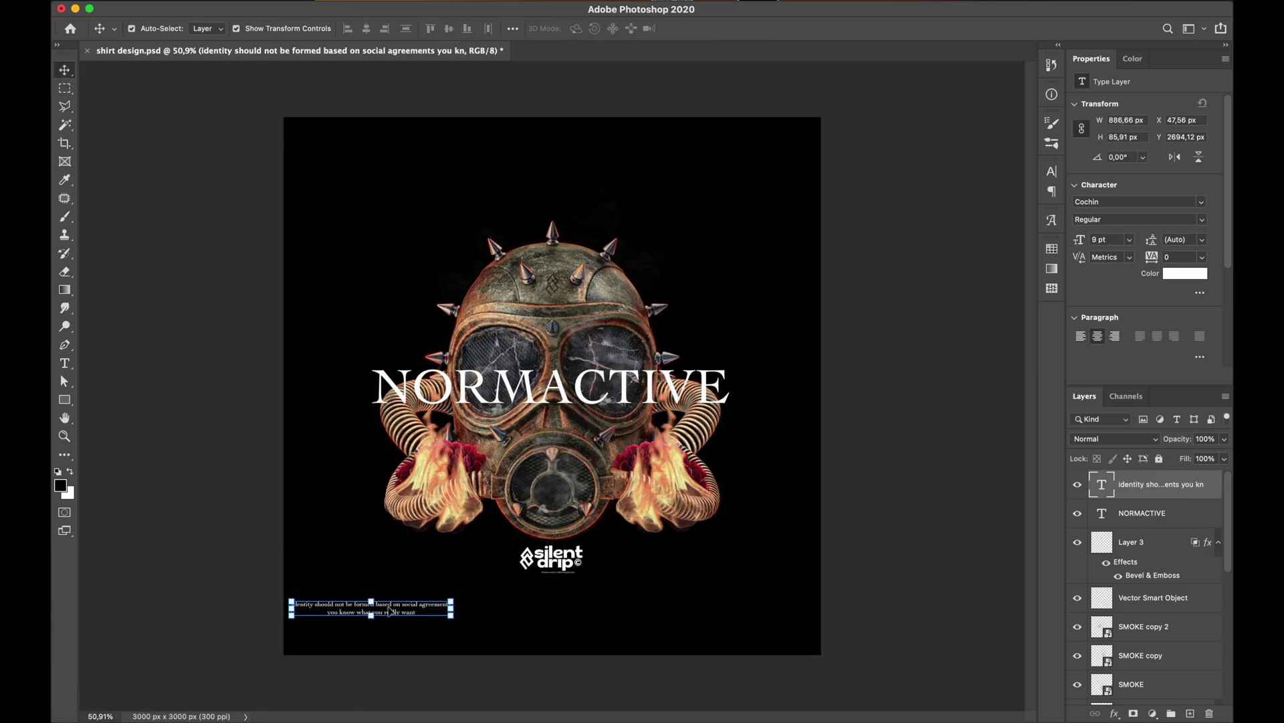
# Step: Position the two-line slogan below the silent drip logo, lined up with the logo and the NORMACTIVE title
pyautogui.moveTo(390, 611); pyautogui.dragTo(572, 590)
pyautogui.keyDown('shift'); pyautogui.click(553, 557); pyautogui.keyUp('shift')
pyautogui.keyDown('shift'); pyautogui.click(498, 387); pyautogui.keyUp('shift')
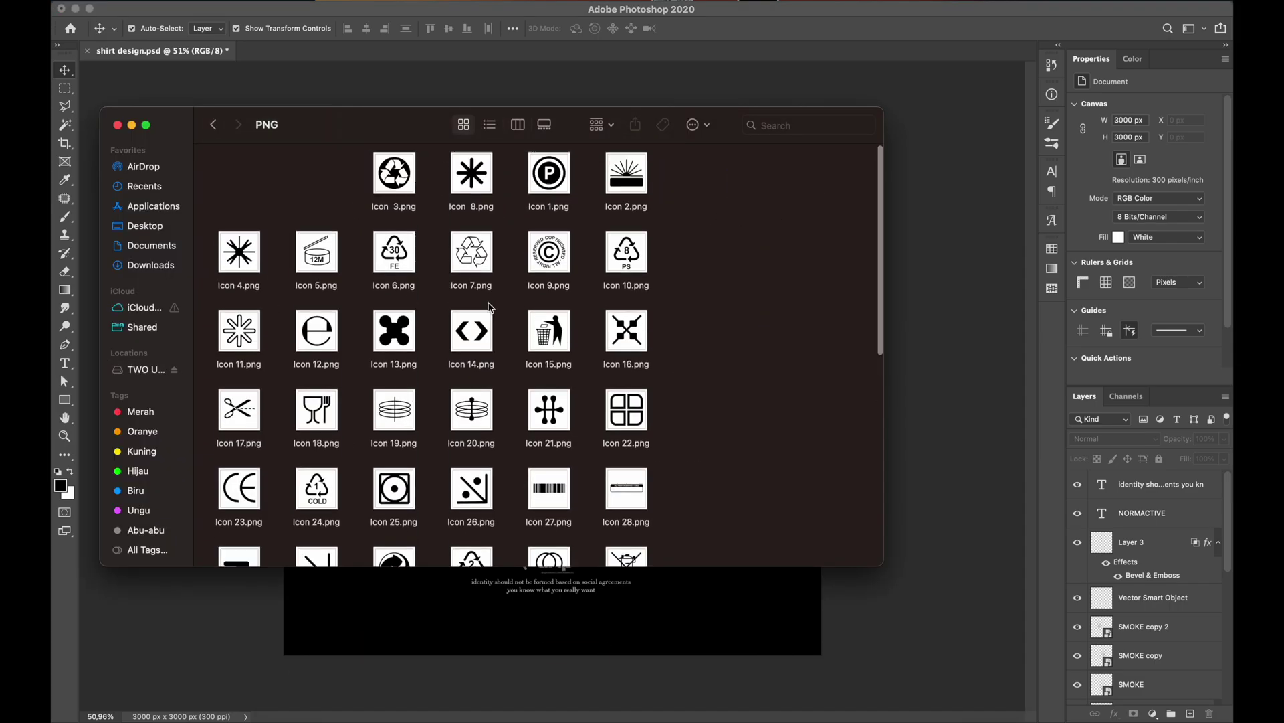
# Step: Place the Icon 31, Icon 49 and Icon 50 images as rasterized layers and recolour them white
pyautogui.scroll(-5, 535, 334)
pyautogui.click(539, 641)
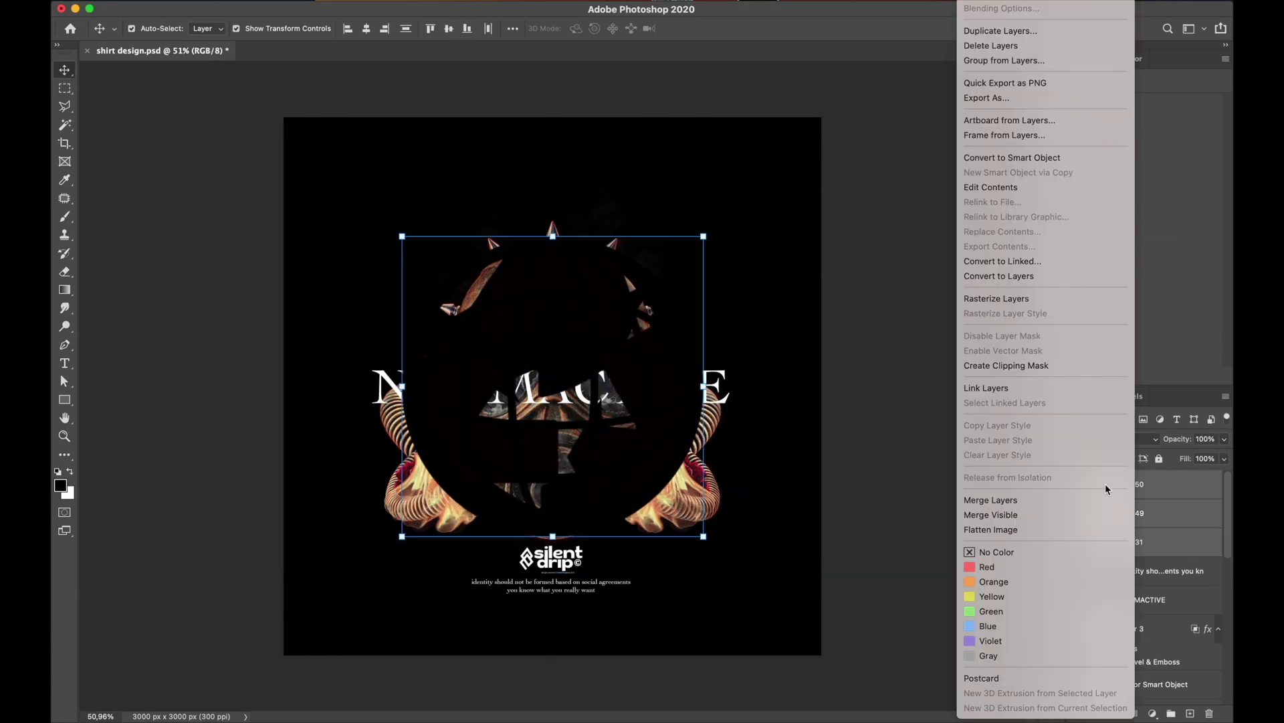
pyautogui.press('Return')
pyautogui.press('super+BackSpace')
pyautogui.press('super+d')
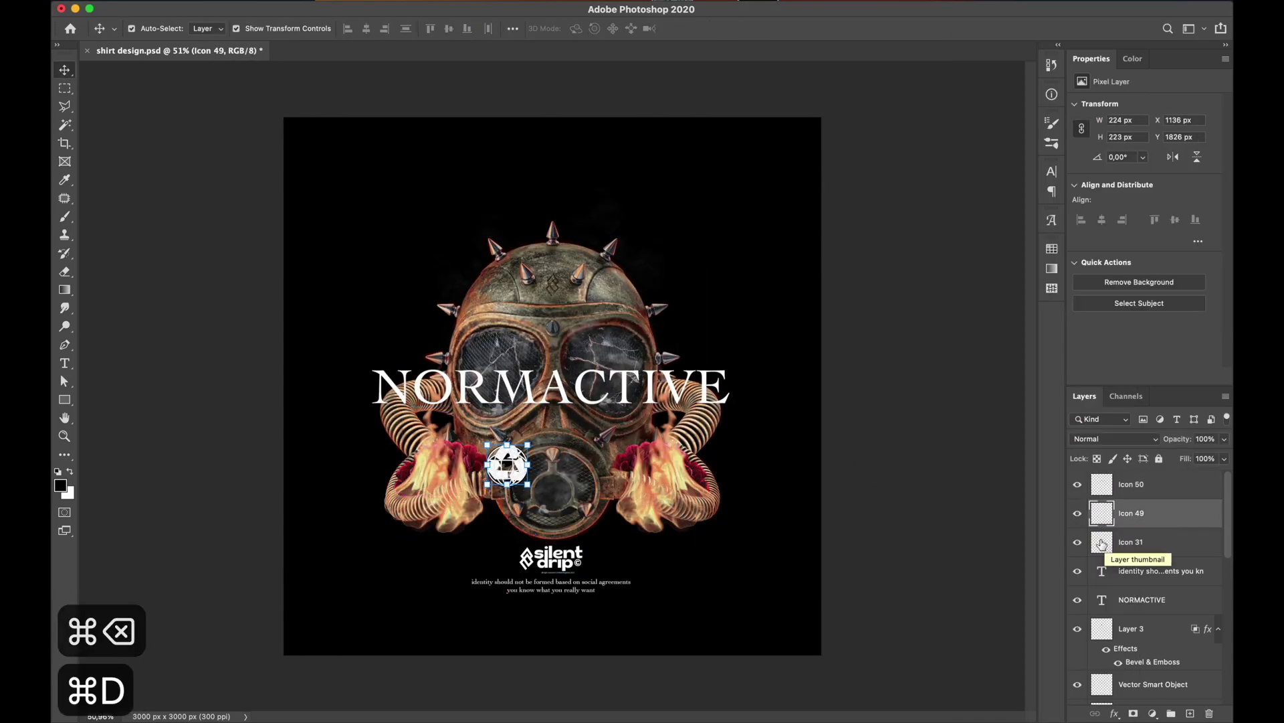
# Step: Arrange the three white icons in a row below the slogan and scale them down together
pyautogui.press('Return')
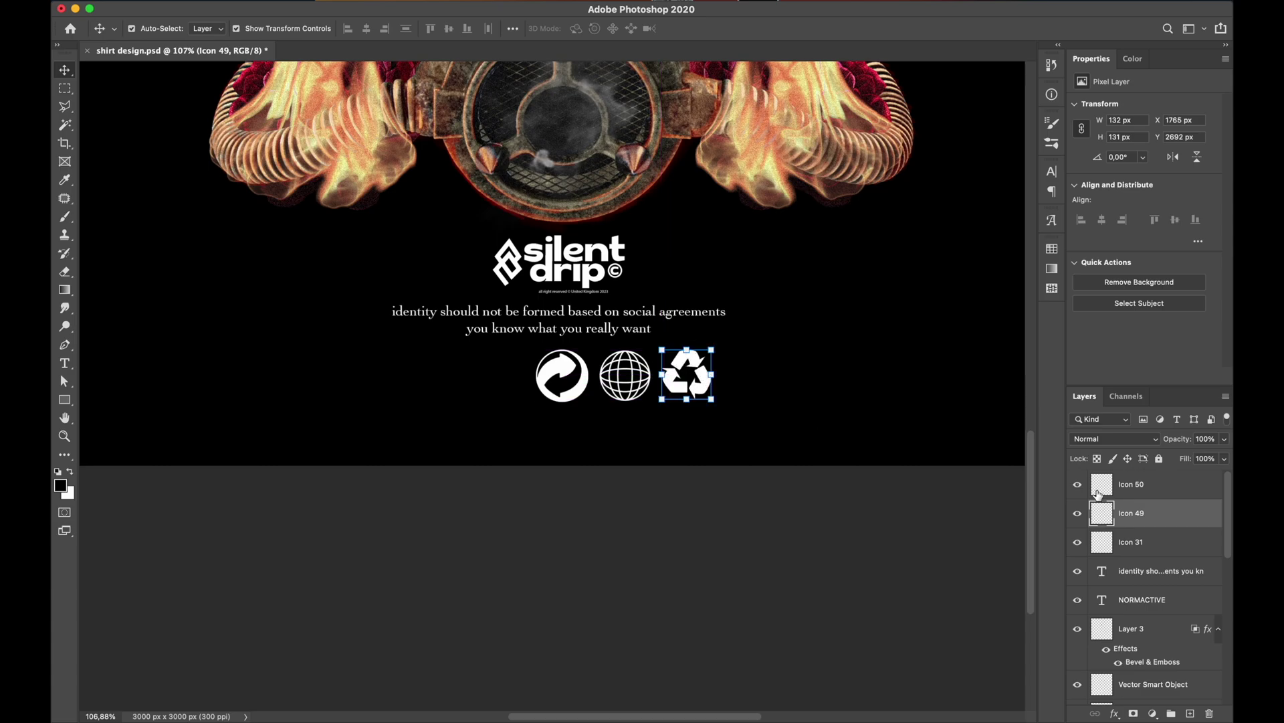
pyautogui.click(1098, 494)
pyautogui.keyDown('shift'); pyautogui.click(1102, 542); pyautogui.keyUp('shift')
pyautogui.moveTo(711, 401); pyautogui.dragTo(633, 379)
pyautogui.press('Return')
# Step: Select all the artwork and text layers and scale the whole design up to 117.72%
pyautogui.scroll(-10, 569, 368)
pyautogui.moveTo(406, 144); pyautogui.dragTo(770, 588)
pyautogui.moveTo(407, 228); pyautogui.dragTo(361, 184)
pyautogui.press('Return')
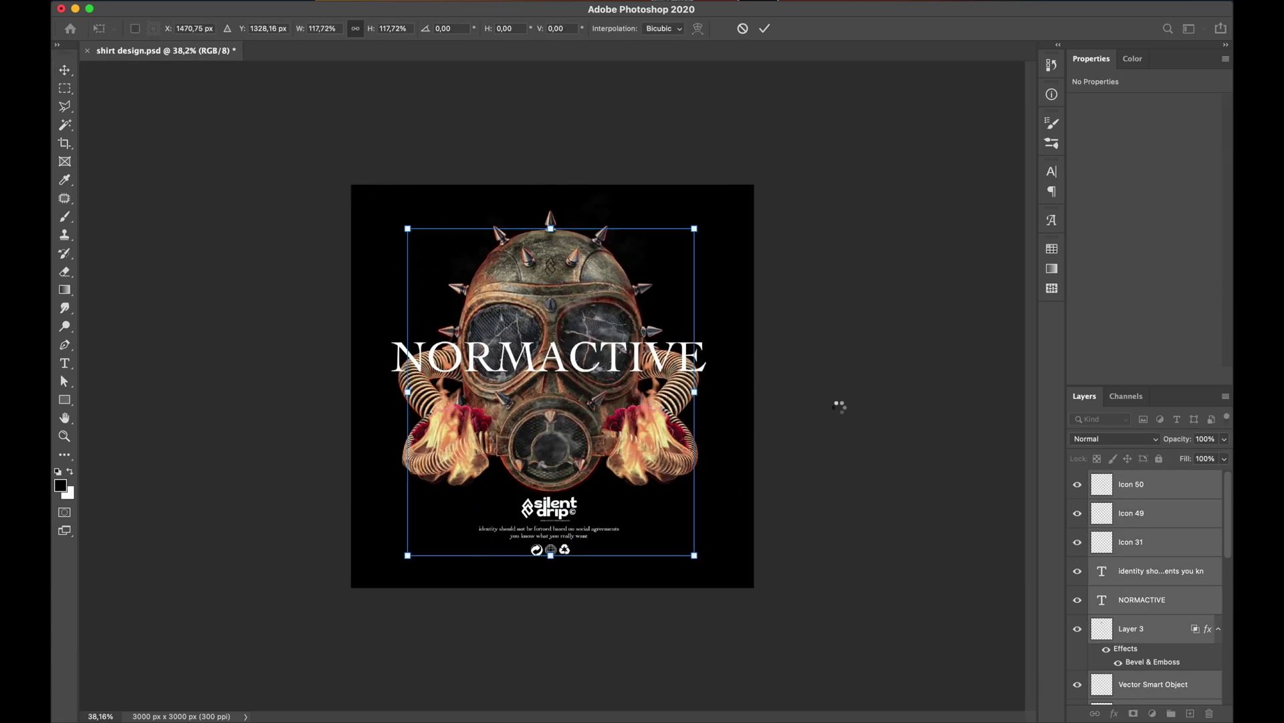
pyautogui.press('Return')
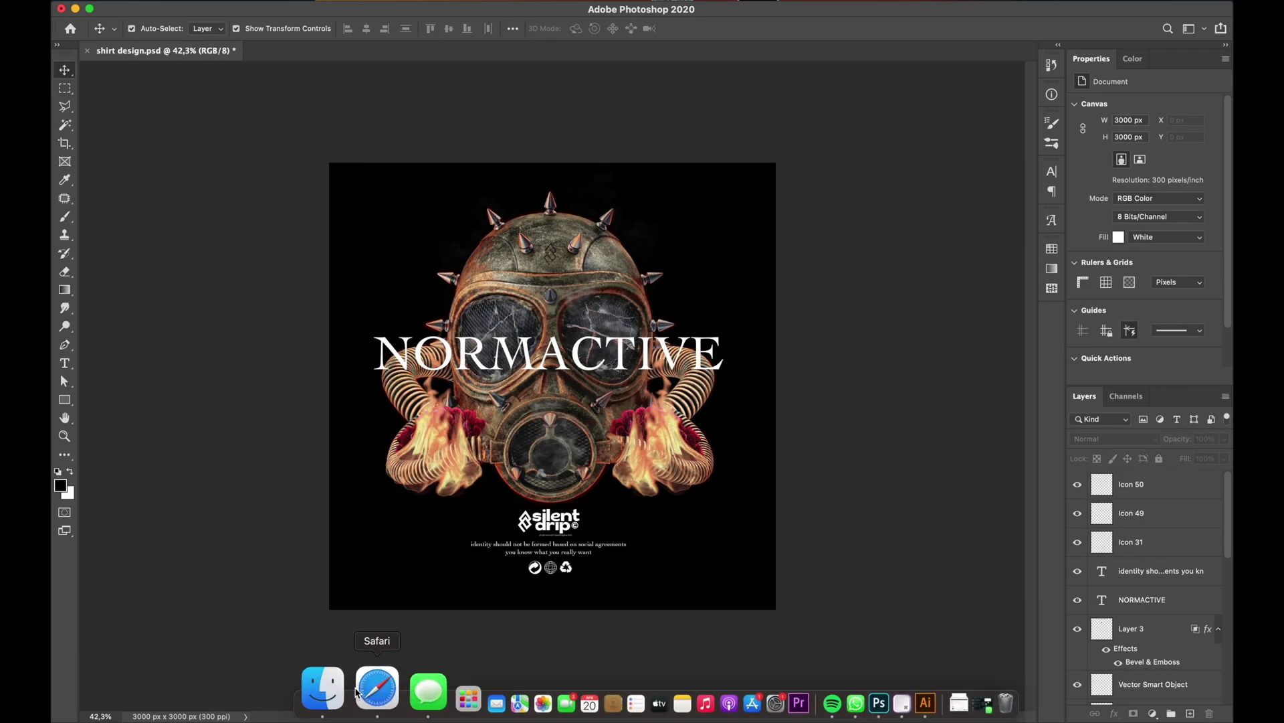
# Step: Switch to Finder and open a T-shirt mockup Photoshop file from the TSHIRT MOCKUP folder inside APPAREL MOCKUP
pyautogui.click(327, 689)
pyautogui.click(143, 368)
pyautogui.doubleClick(319, 187)
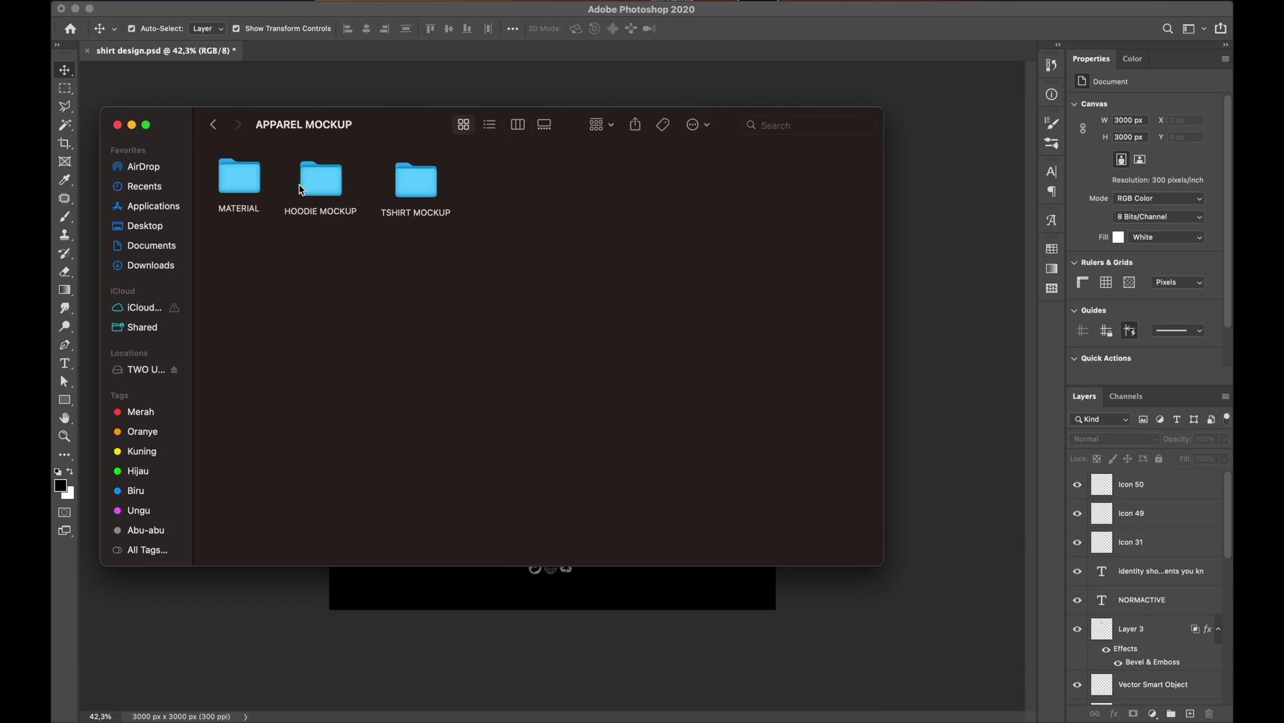
pyautogui.doubleClick(431, 188)
pyautogui.doubleClick(240, 177)
pyautogui.doubleClick(316, 179)
pyautogui.click(251, 181)
pyautogui.doubleClick(252, 181)
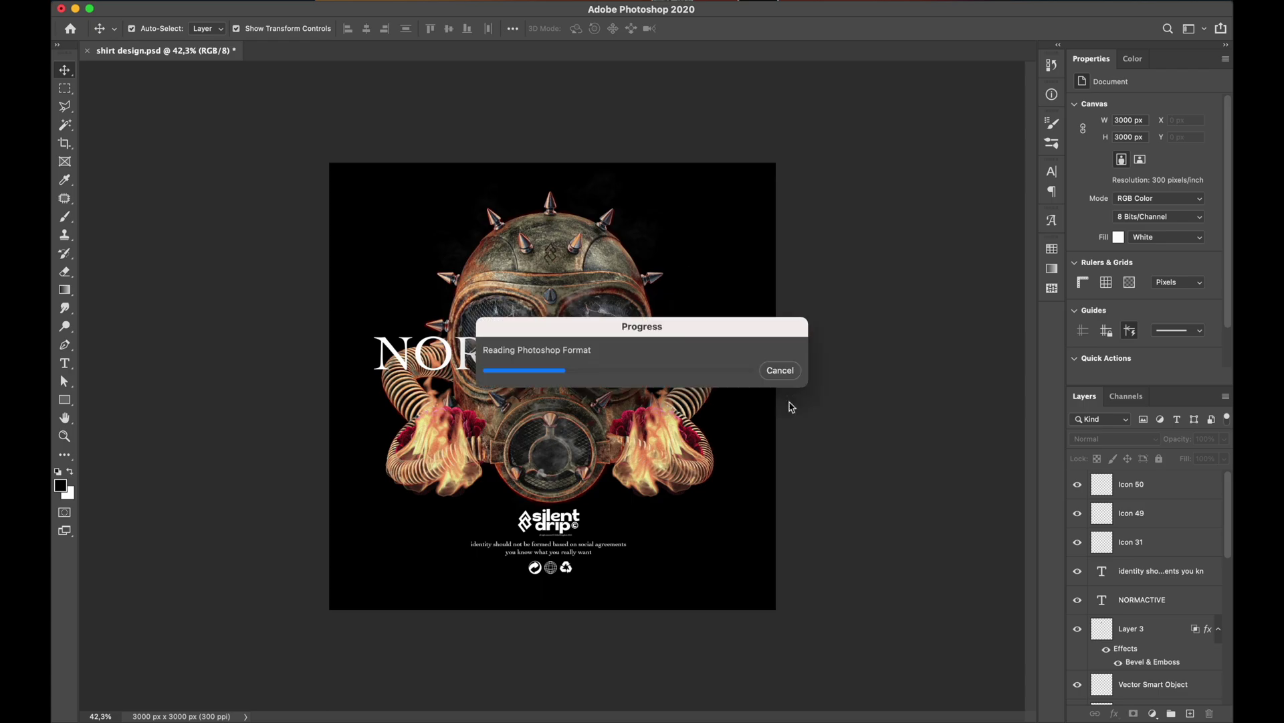